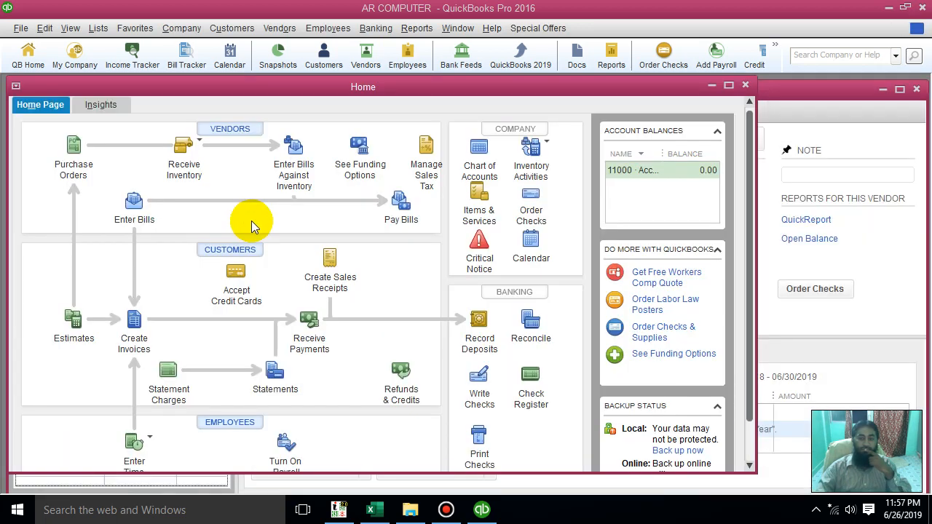
Maximize the Home window and open the Vendor Center
{"action": "left_click", "coordinate": [916, 88]}
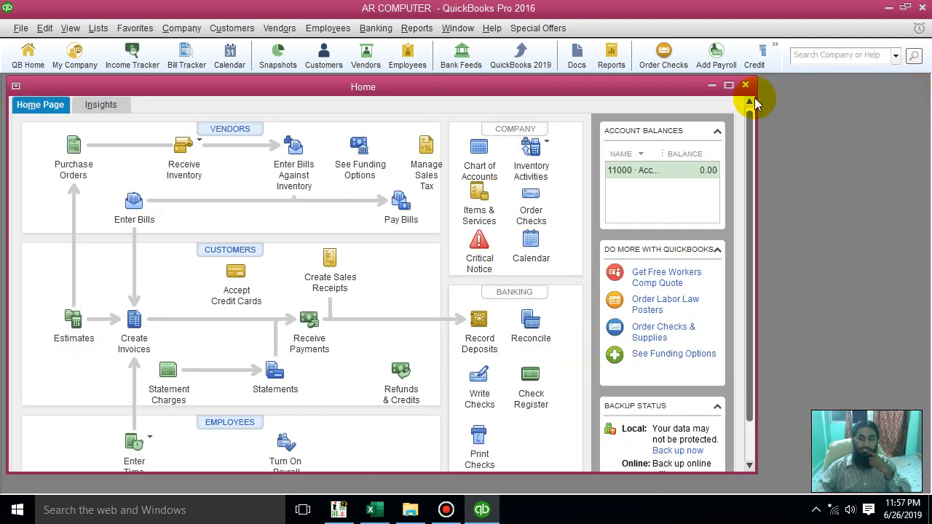
{"action": "left_click", "coordinate": [728, 85]}
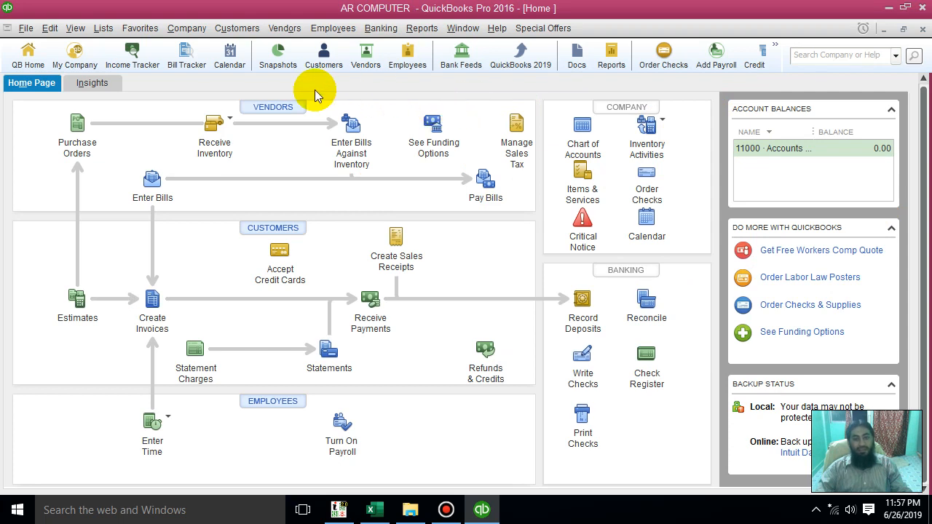
{"action": "left_click", "coordinate": [260, 102]}
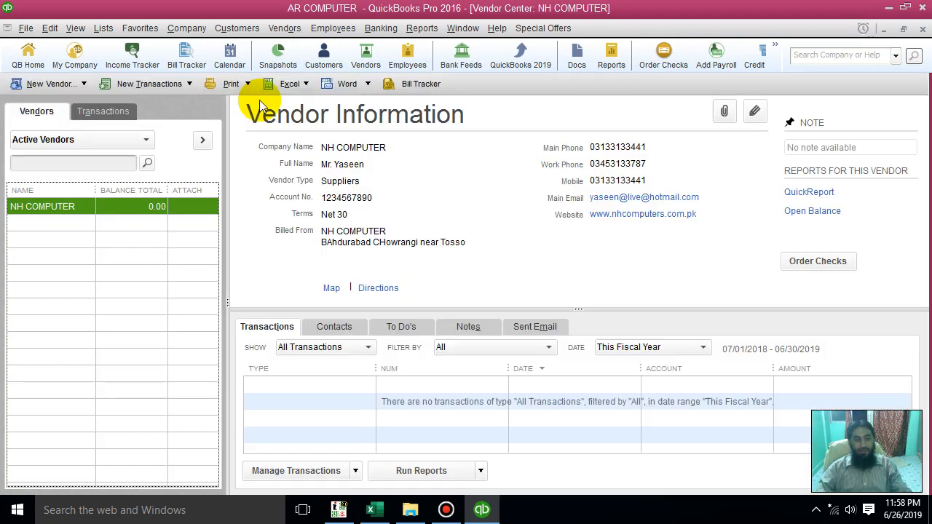
View the blank New Vendor form's address fields, and return to the Home page without creating a vendor
{"action": "left_click", "coordinate": [75, 83]}
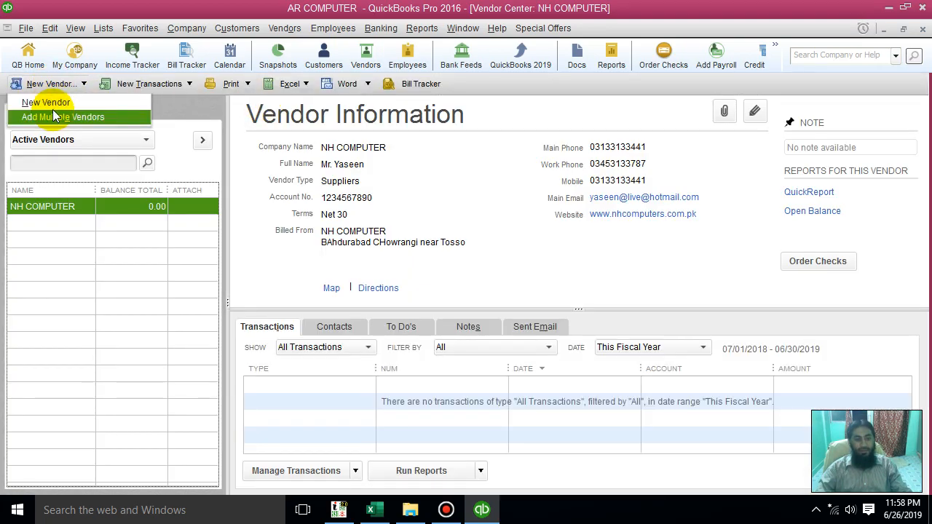
{"action": "left_click", "coordinate": [52, 114]}
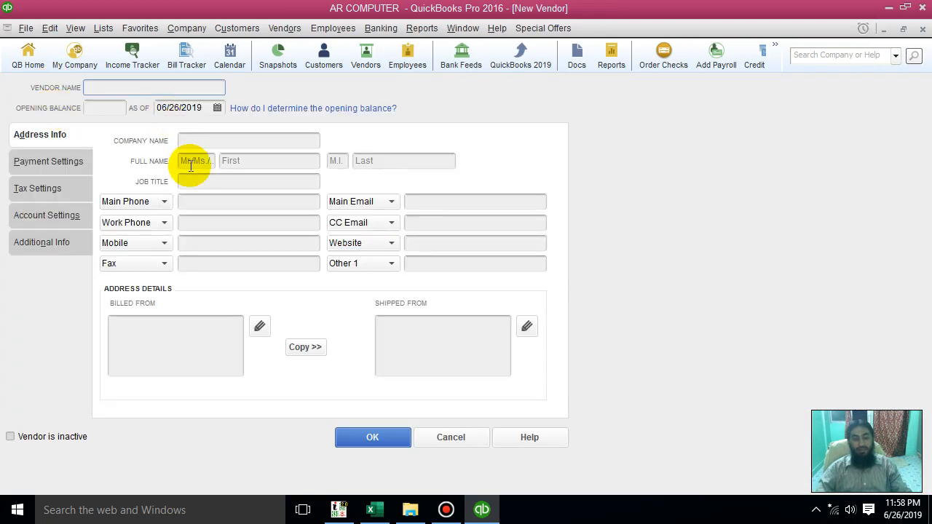
{"action": "left_click", "coordinate": [209, 138]}
{"action": "left_click", "coordinate": [201, 182]}
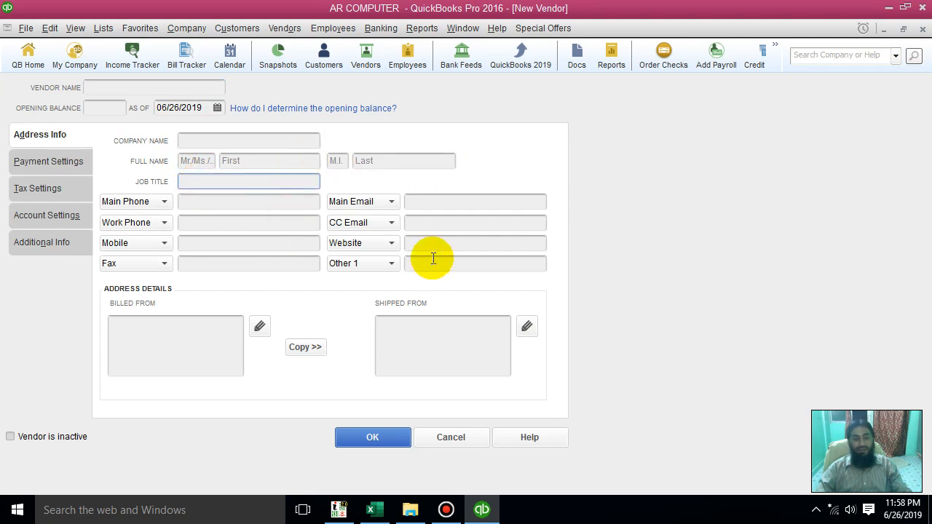
{"action": "left_click", "coordinate": [922, 30]}
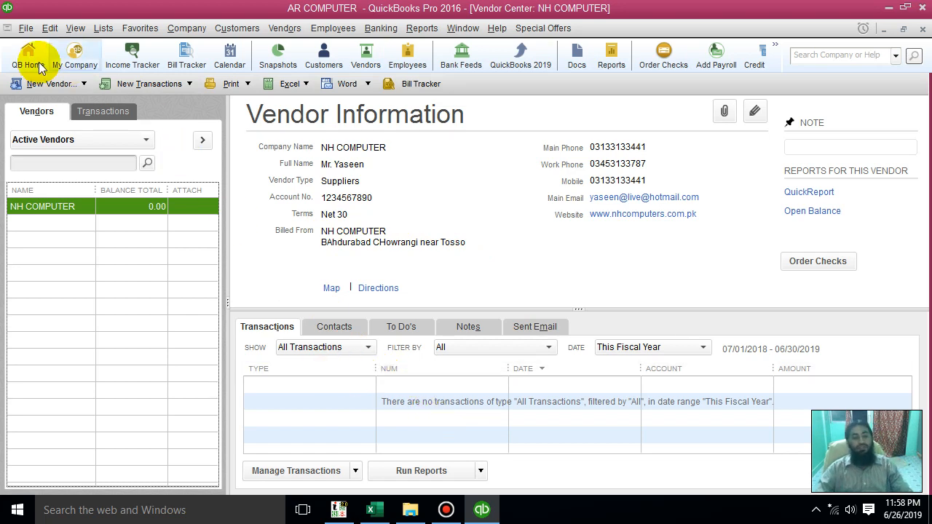
{"action": "left_click", "coordinate": [921, 30]}
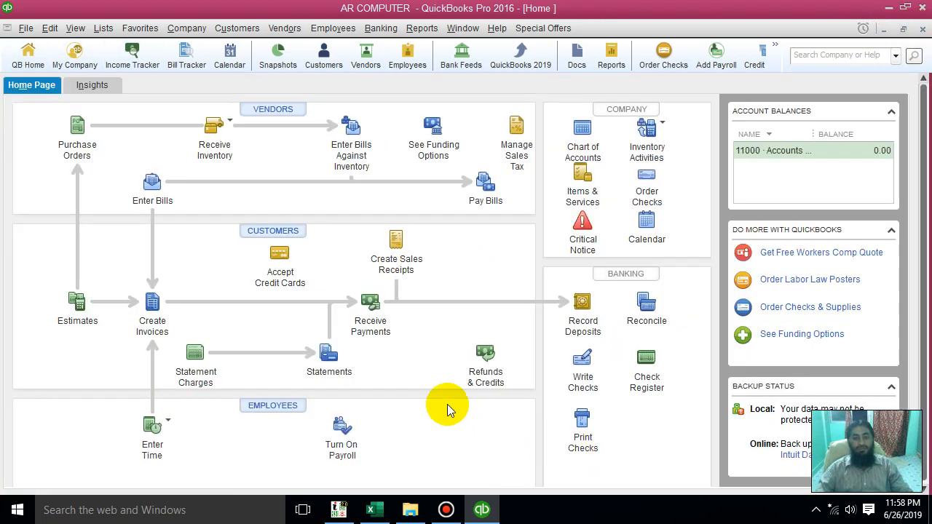
Open the multiple-vendor entry list from the Vendor Center and examine the existing vendor's fields across all columns
{"action": "left_click", "coordinate": [264, 115]}
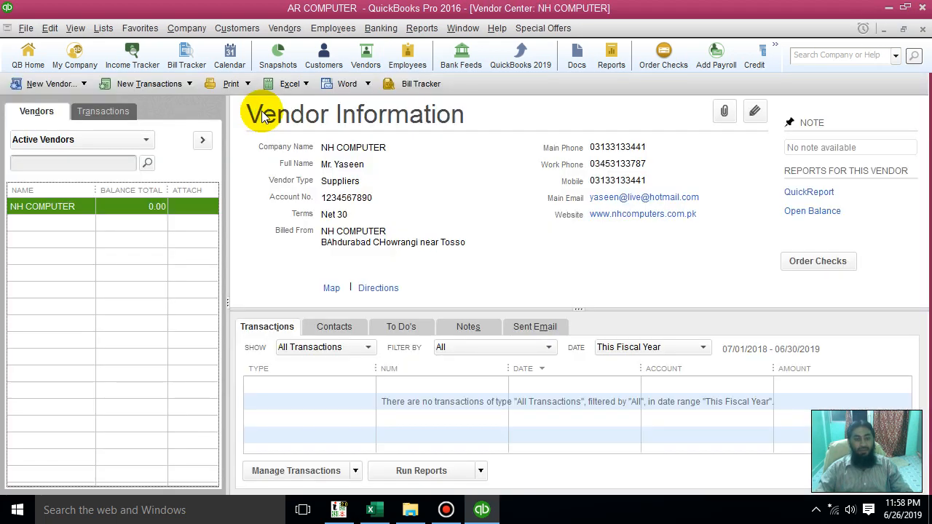
{"action": "left_click", "coordinate": [83, 88]}
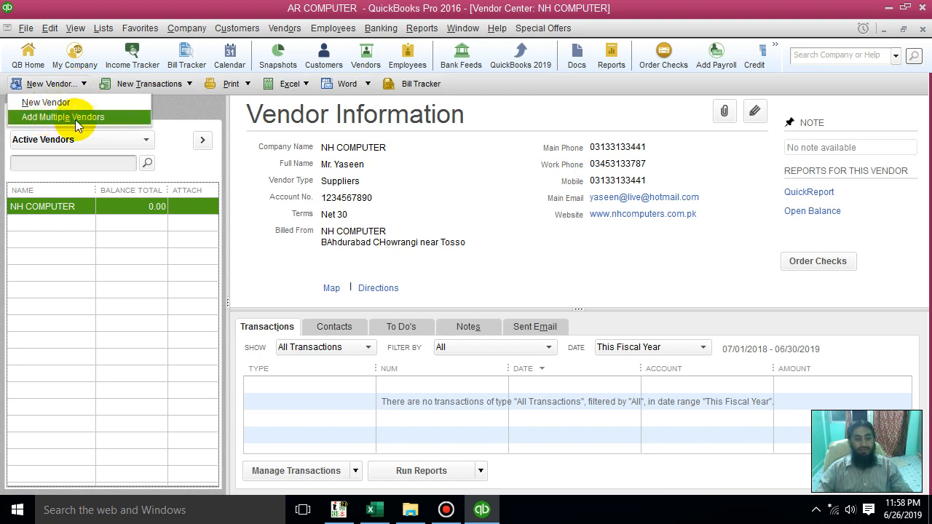
{"action": "left_click", "coordinate": [76, 118]}
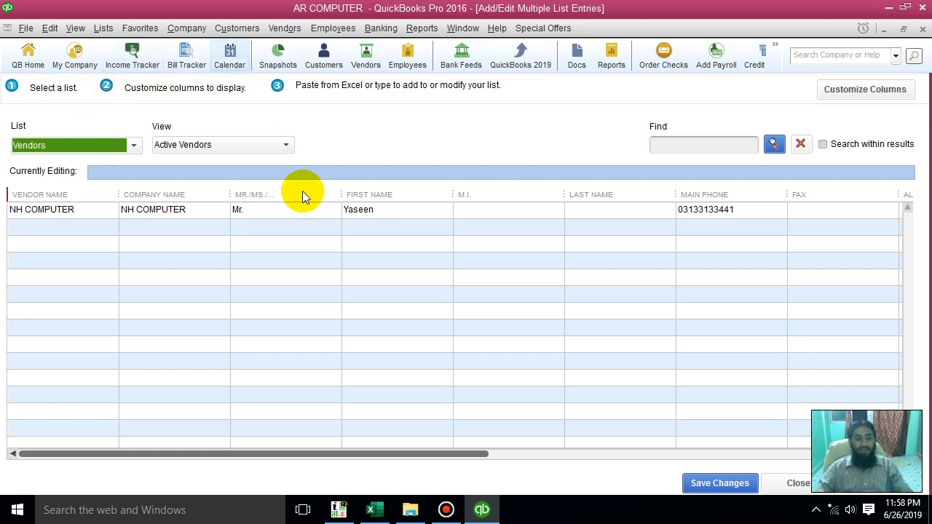
{"action": "left_click", "coordinate": [64, 210]}
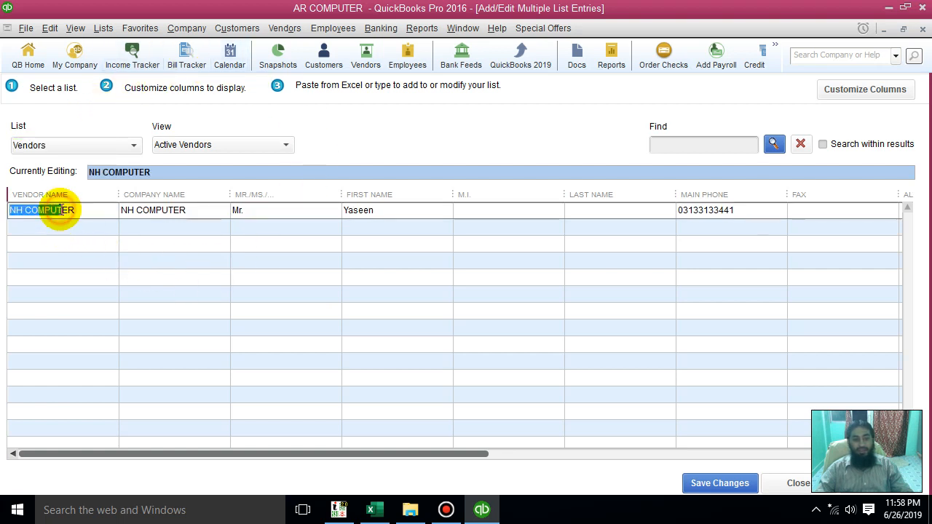
{"action": "left_click", "coordinate": [256, 210]}
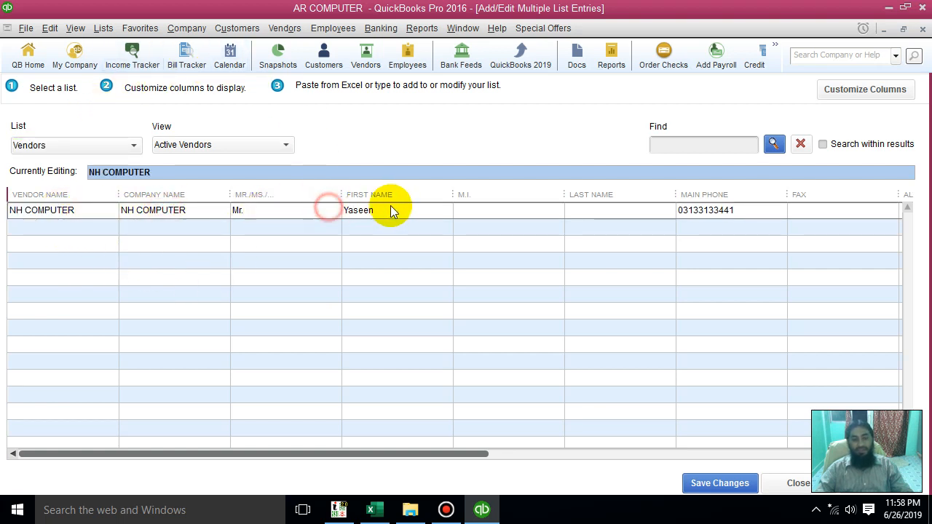
{"action": "left_click", "coordinate": [482, 201]}
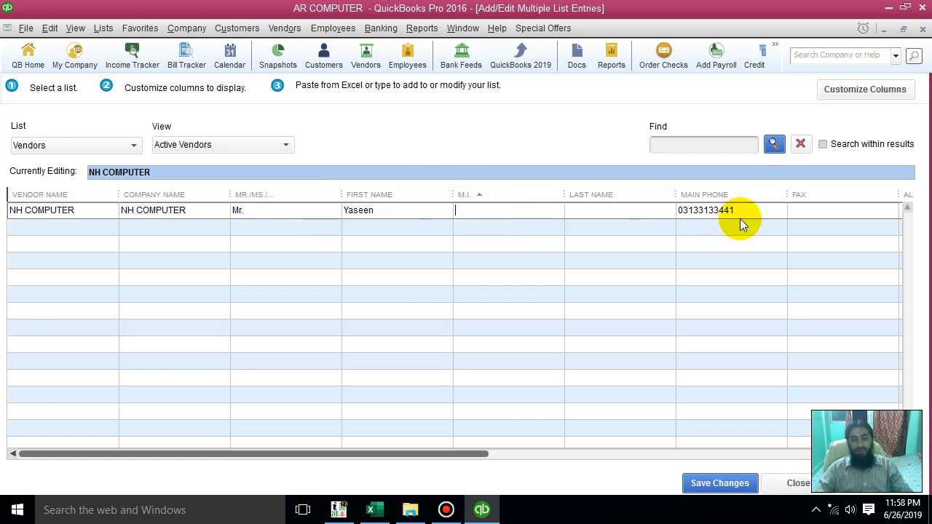
{"action": "left_click_drag", "start_coordinate": [434, 455], "coordinate": [886, 409]}
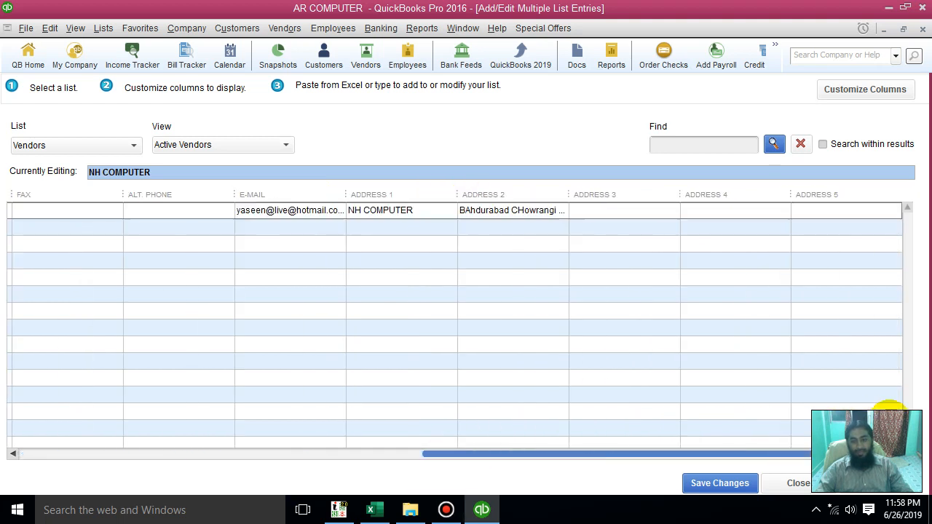
{"action": "left_click_drag", "start_coordinate": [810, 431], "coordinate": [284, 443]}
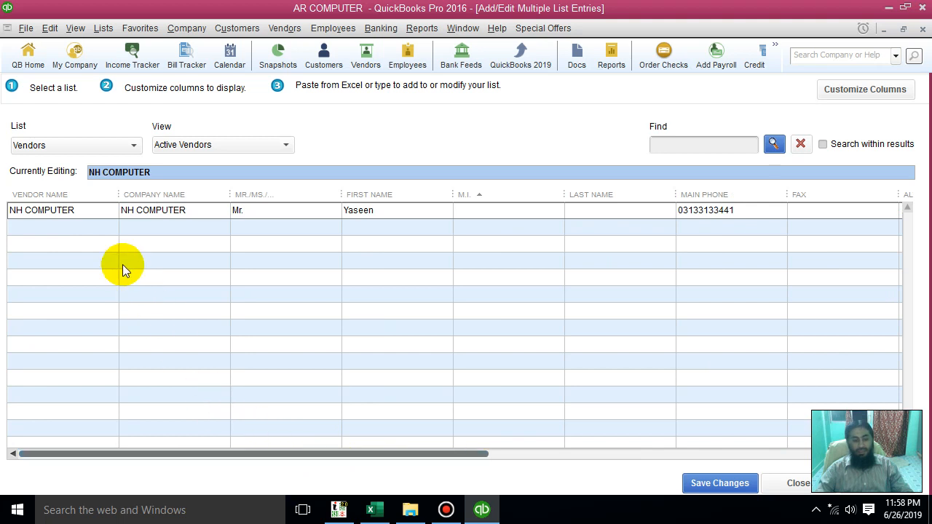
Check the empty second row's and existing vendor's cells, and close the entry list and Vendor Center without adding anything
{"action": "left_click", "coordinate": [71, 228]}
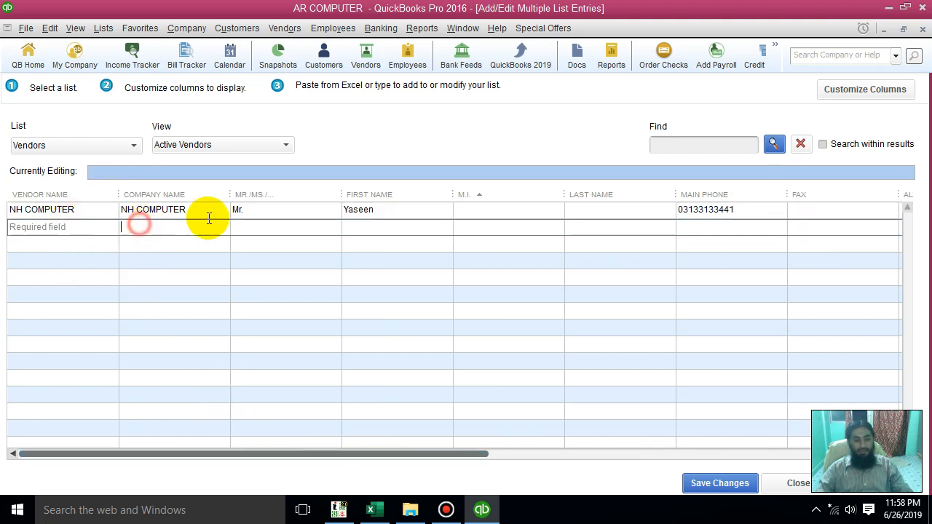
{"action": "left_click", "coordinate": [283, 209]}
{"action": "left_click", "coordinate": [428, 224]}
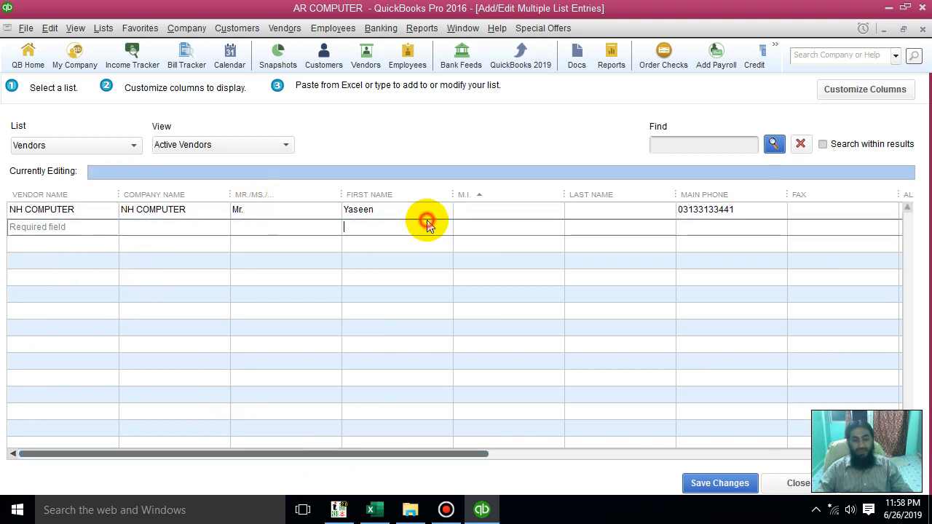
{"action": "left_click", "coordinate": [513, 209]}
{"action": "left_click", "coordinate": [605, 213]}
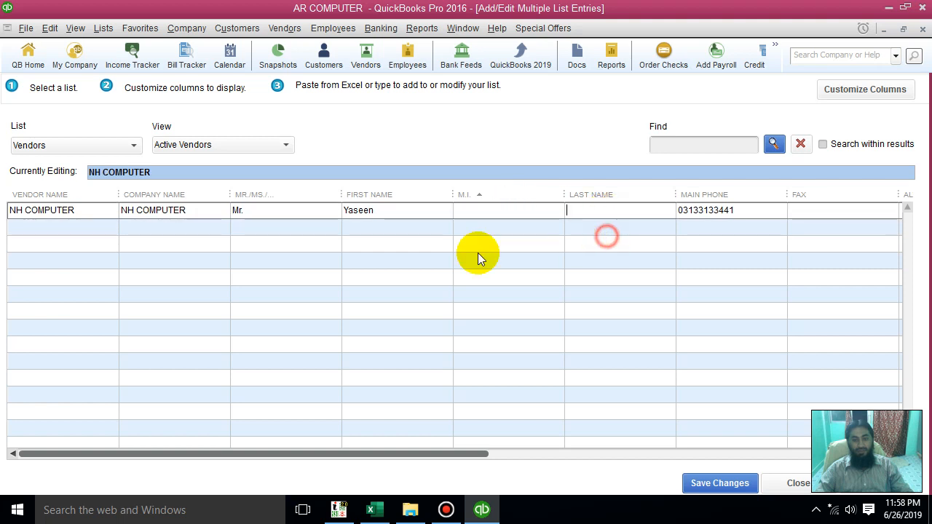
{"action": "left_click", "coordinate": [30, 228]}
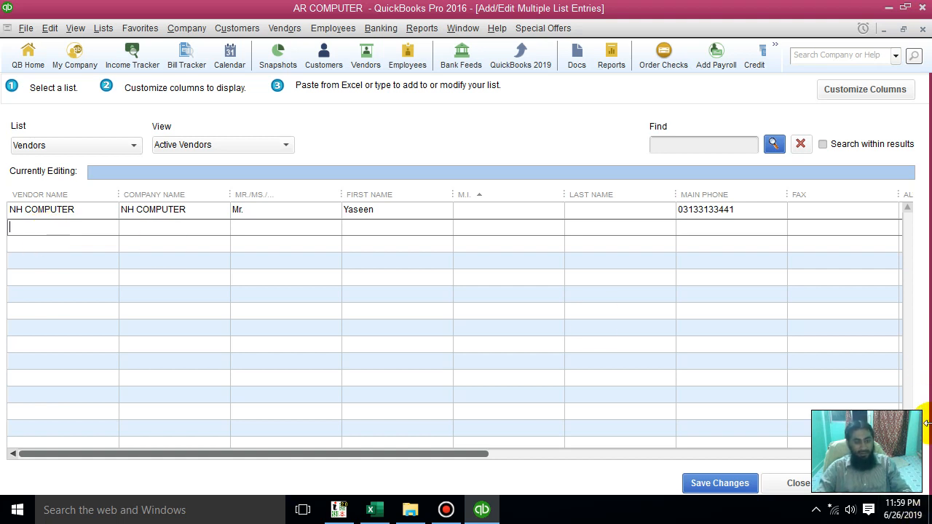
{"action": "key", "text": "Escape"}
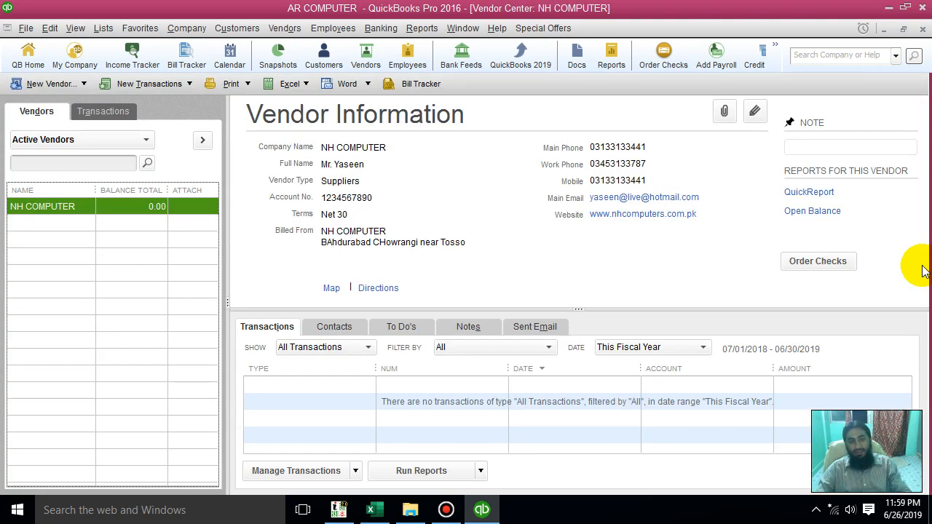
{"action": "left_click", "coordinate": [923, 28]}
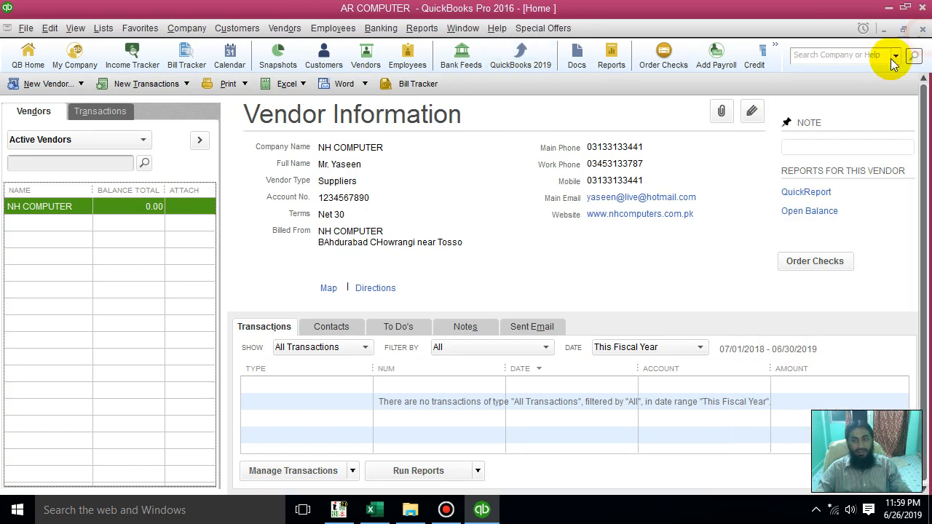
Reopen the Vendor Center and bring up the list for adding multiple vendors
{"action": "left_click", "coordinate": [295, 110]}
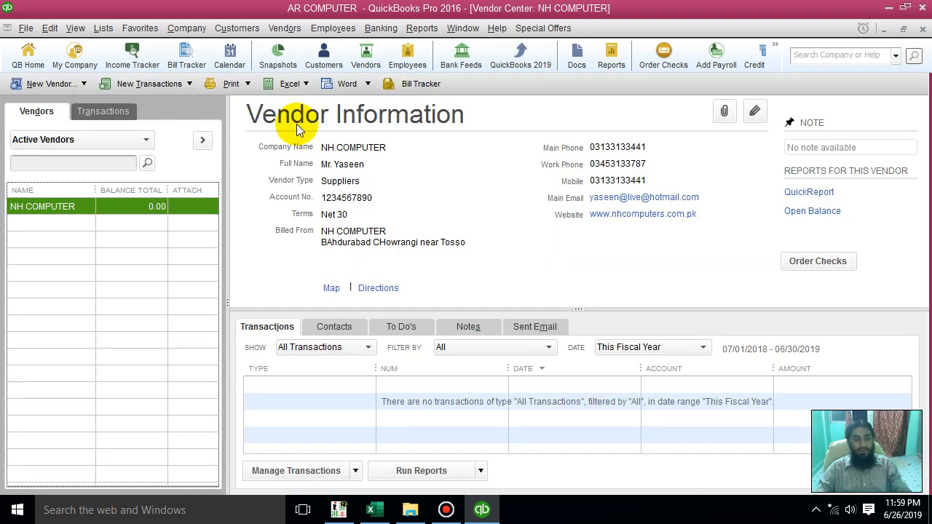
{"action": "left_click", "coordinate": [84, 84]}
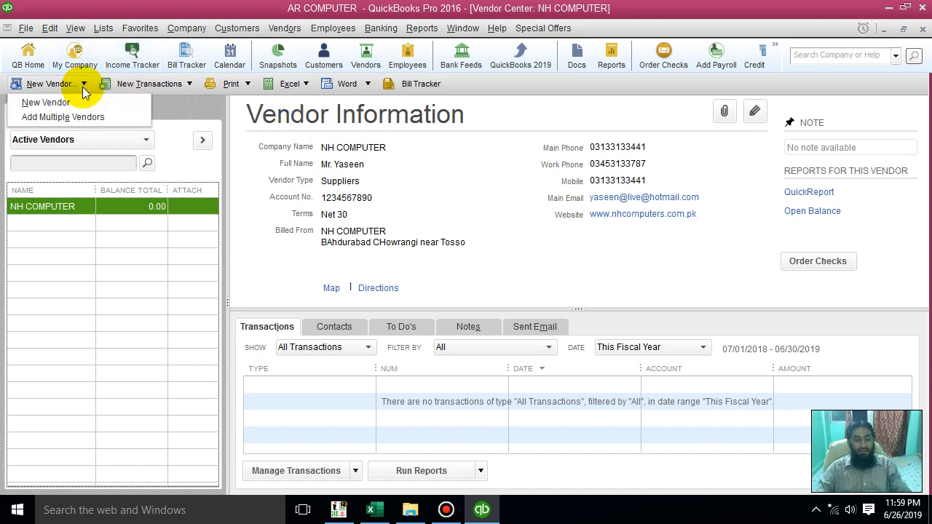
{"action": "left_click", "coordinate": [49, 120]}
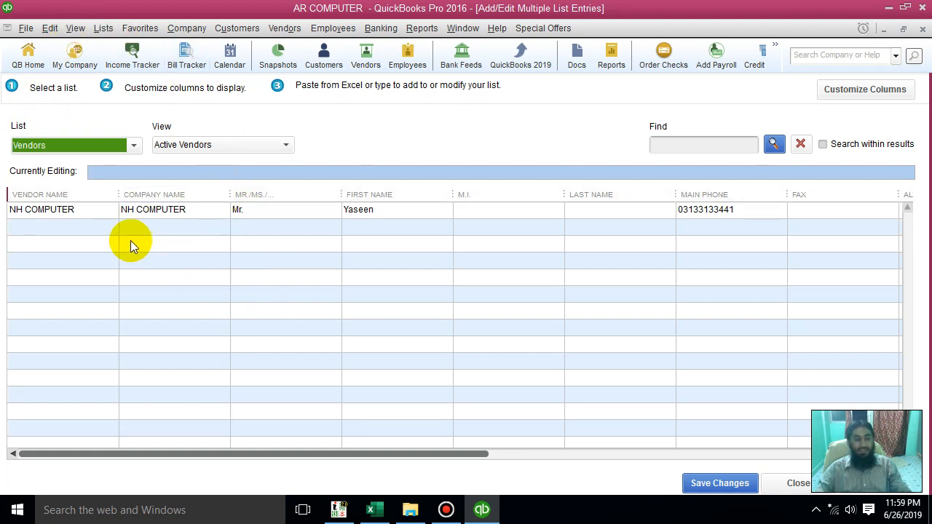
Sort the vendor list by vendor name, company name, title and first name in turn, ending with the Mr./Ms./... column
{"action": "left_click", "coordinate": [75, 195]}
{"action": "left_click", "coordinate": [183, 194]}
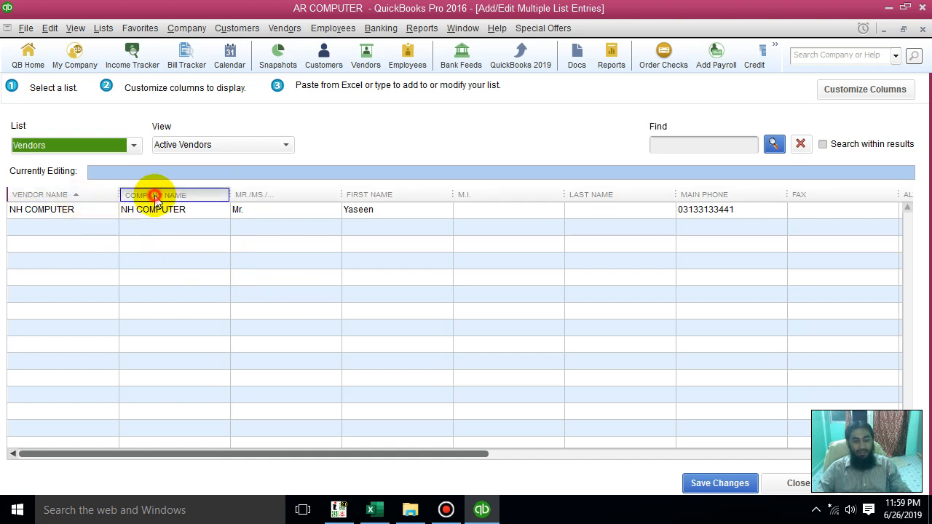
{"action": "left_click", "coordinate": [263, 199]}
{"action": "left_click", "coordinate": [352, 195]}
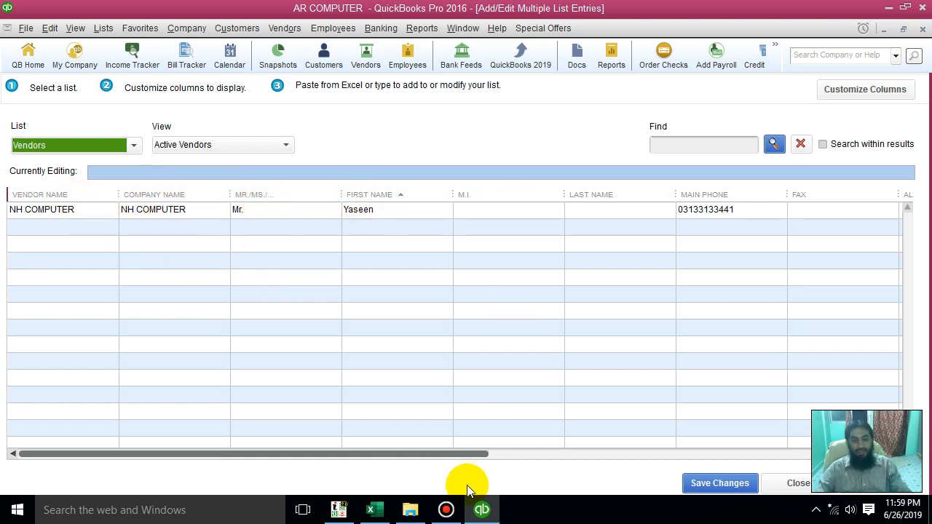
{"action": "left_click_drag", "start_coordinate": [439, 455], "coordinate": [257, 468]}
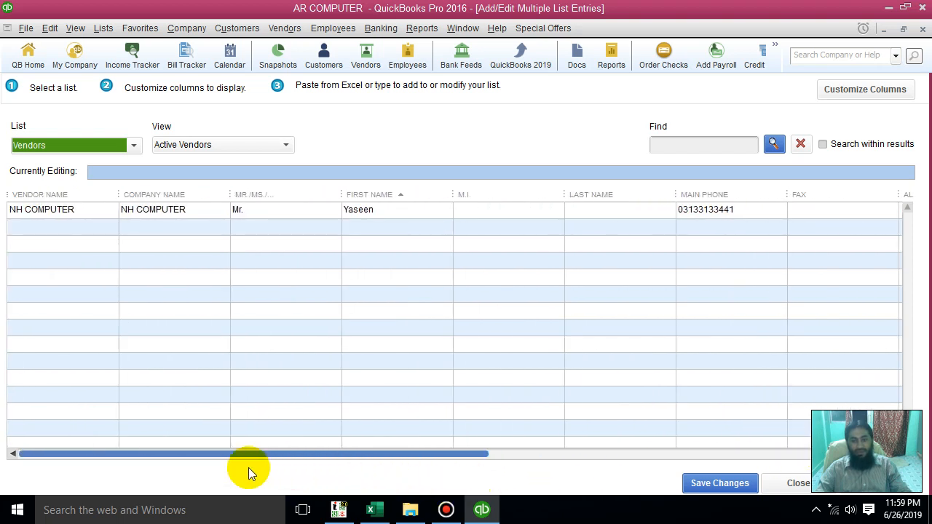
{"action": "left_click", "coordinate": [257, 196]}
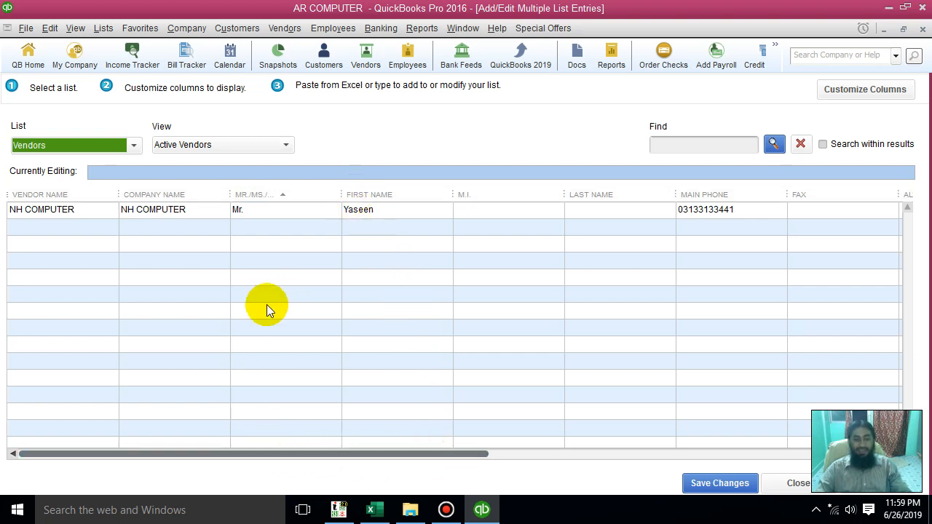
Open the column customization for the vendor list, look through the chosen columns and move the dialog clear of the list
{"action": "left_click", "coordinate": [481, 354]}
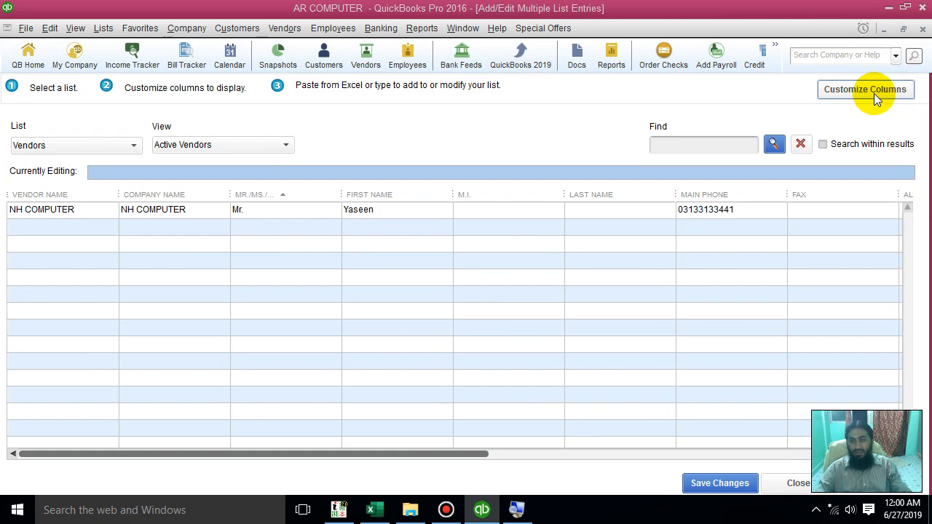
{"action": "left_click", "coordinate": [876, 98]}
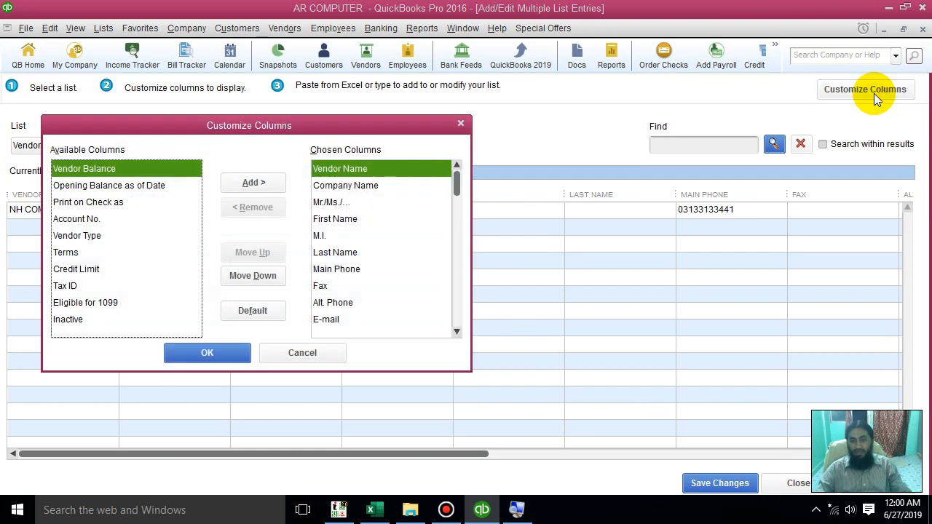
{"action": "left_click_drag", "start_coordinate": [343, 130], "coordinate": [521, 80]}
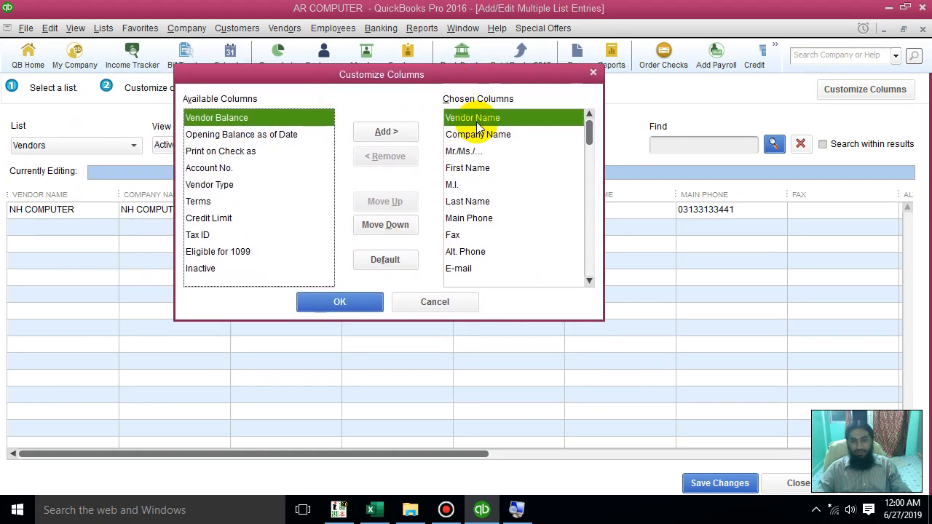
{"action": "left_click_drag", "start_coordinate": [477, 130], "coordinate": [475, 252]}
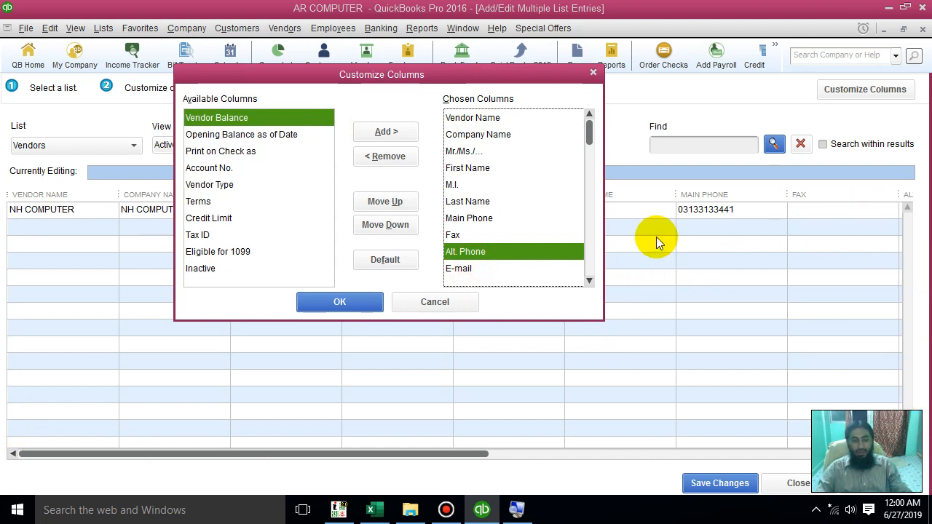
{"action": "left_click_drag", "start_coordinate": [506, 75], "coordinate": [563, 74]}
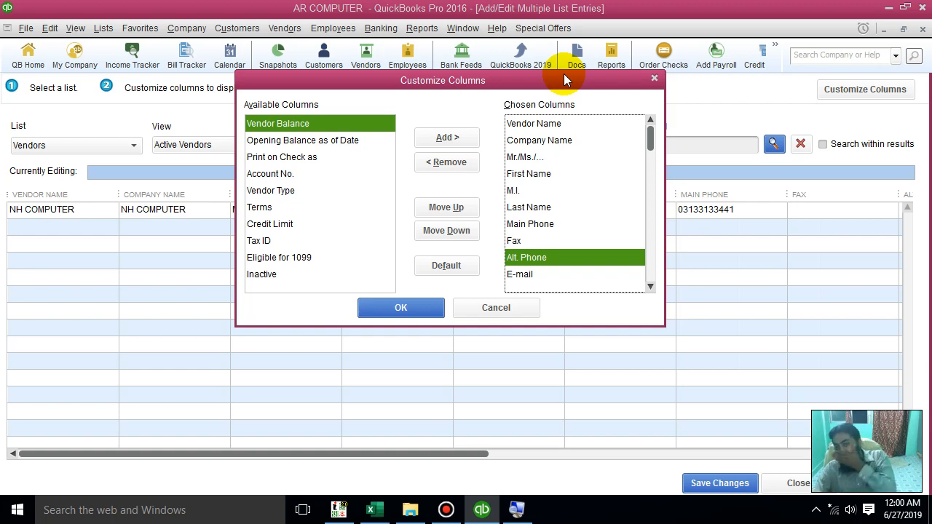
{"action": "left_click_drag", "start_coordinate": [491, 81], "coordinate": [558, 96]}
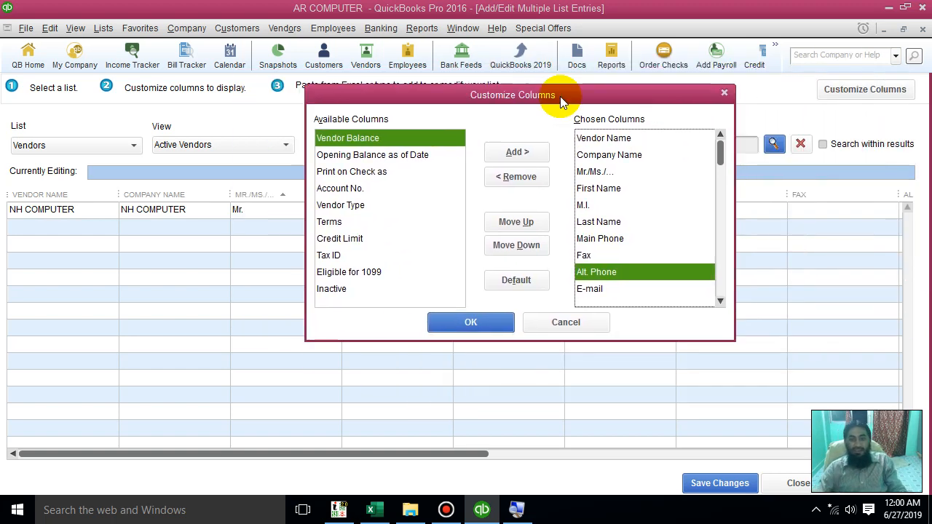
Remove the Mr./Ms./... and M.I. columns from the chosen vendor columns
{"action": "left_click", "coordinate": [603, 172]}
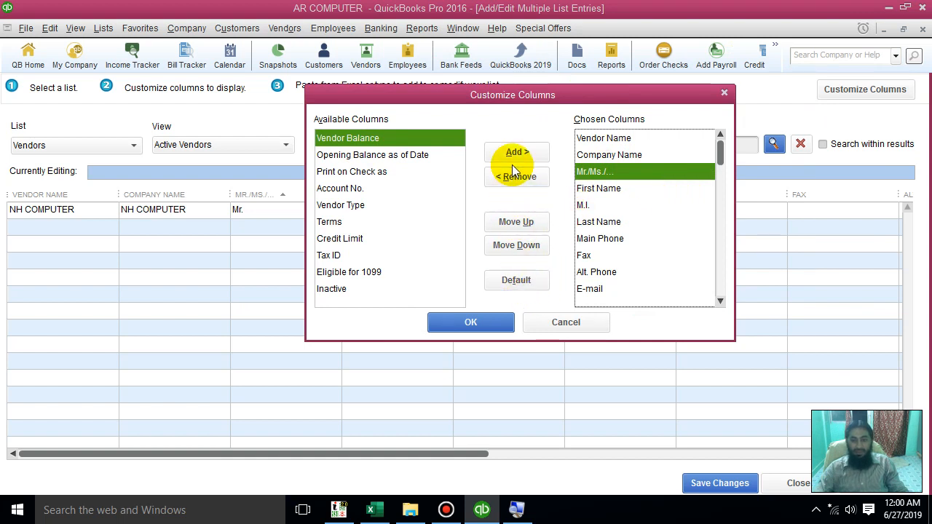
{"action": "left_click", "coordinate": [532, 183]}
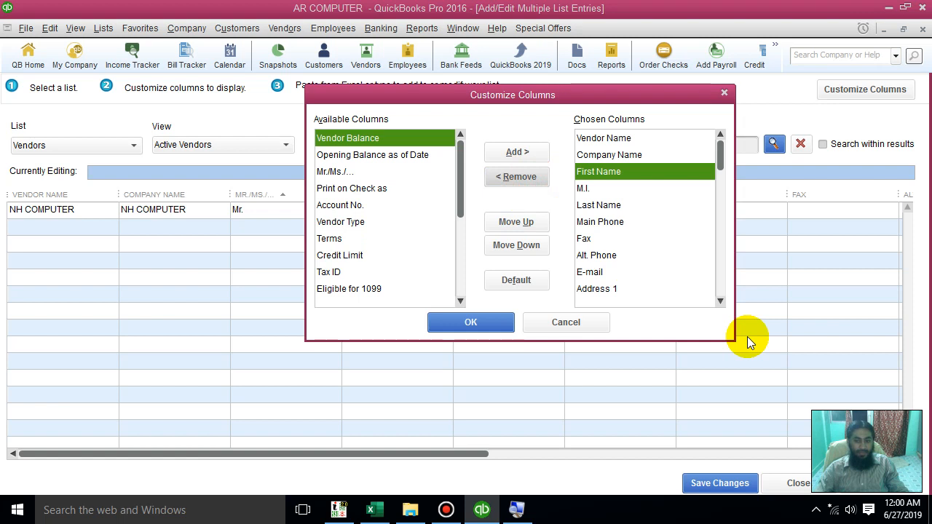
{"action": "left_click", "coordinate": [586, 189]}
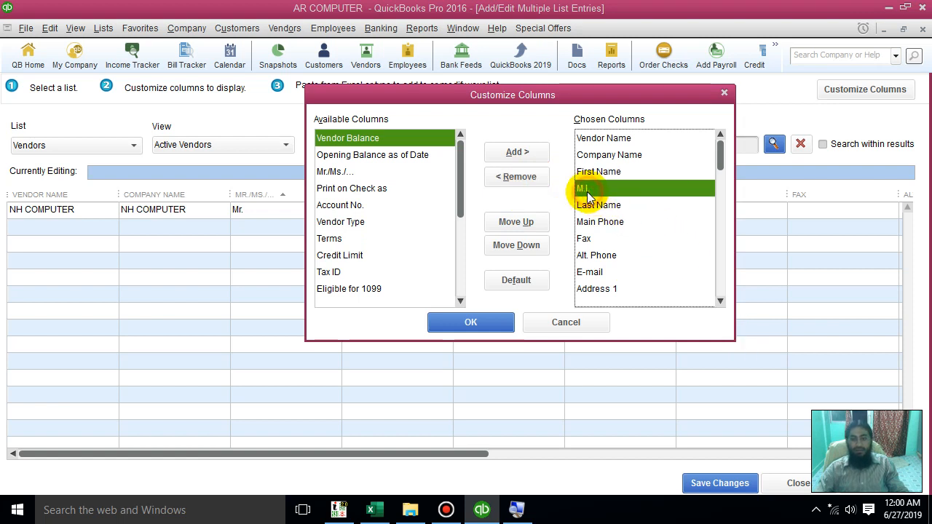
{"action": "left_click", "coordinate": [502, 175]}
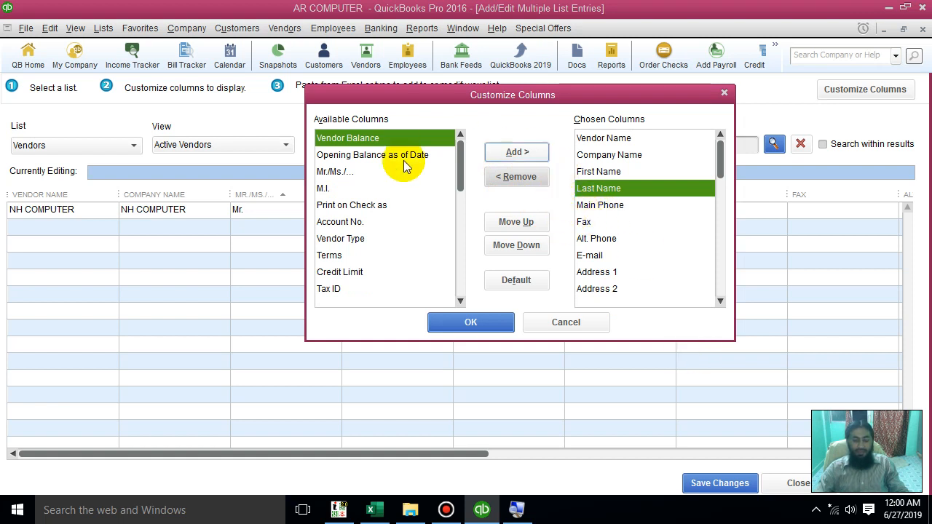
Remove the Address 5, Address 4 and Address 3 columns from the chosen vendor columns
{"action": "left_click_drag", "start_coordinate": [459, 206], "coordinate": [458, 299]}
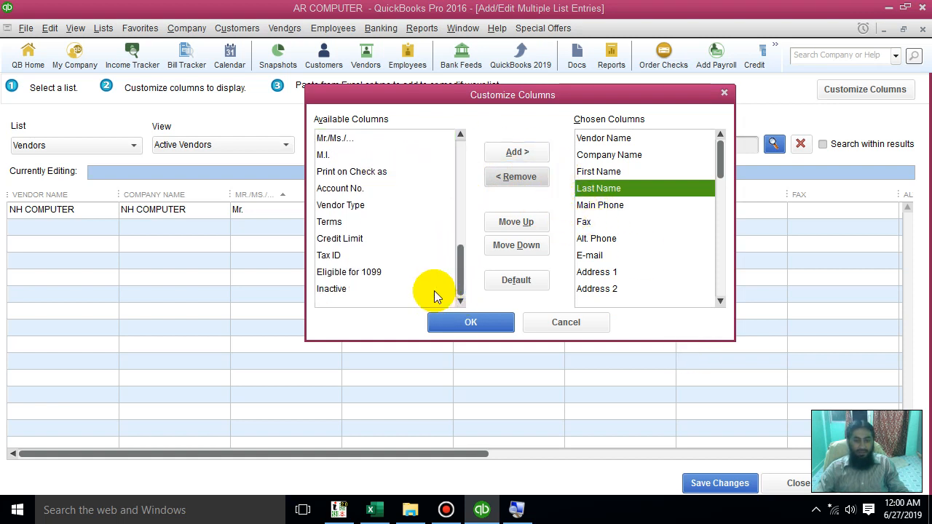
{"action": "left_click_drag", "start_coordinate": [462, 274], "coordinate": [468, 175]}
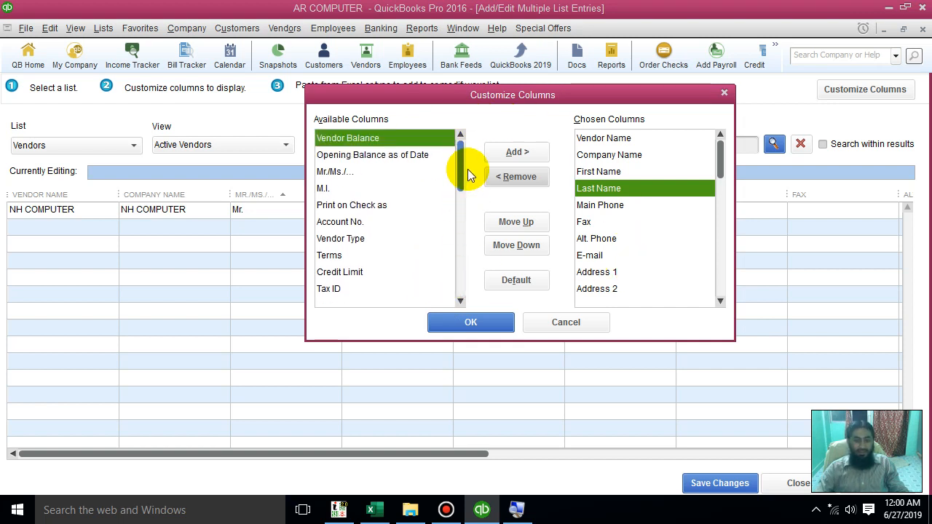
{"action": "left_click", "coordinate": [364, 239]}
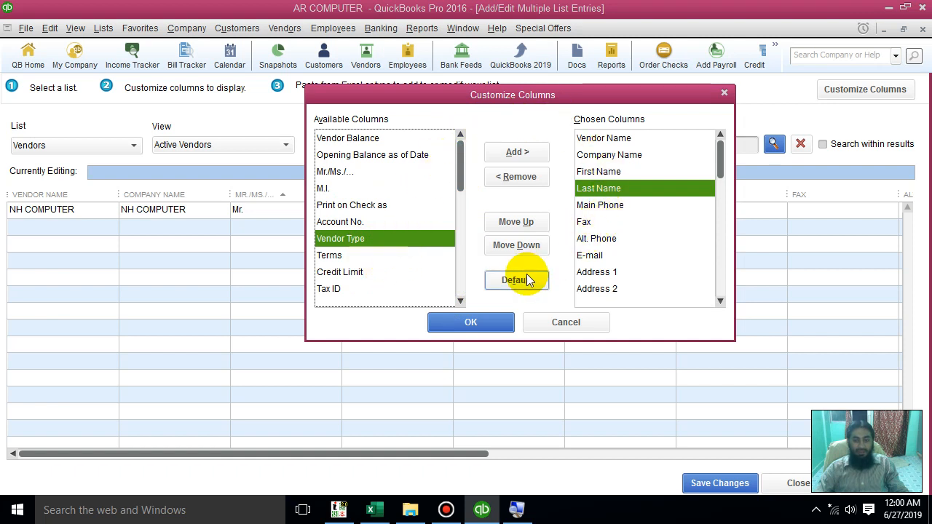
{"action": "scroll", "coordinate": [615, 283], "scroll_direction": "down", "scroll_amount": 2}
{"action": "left_click_drag", "start_coordinate": [720, 165], "coordinate": [719, 289]}
{"action": "left_click", "coordinate": [619, 270]}
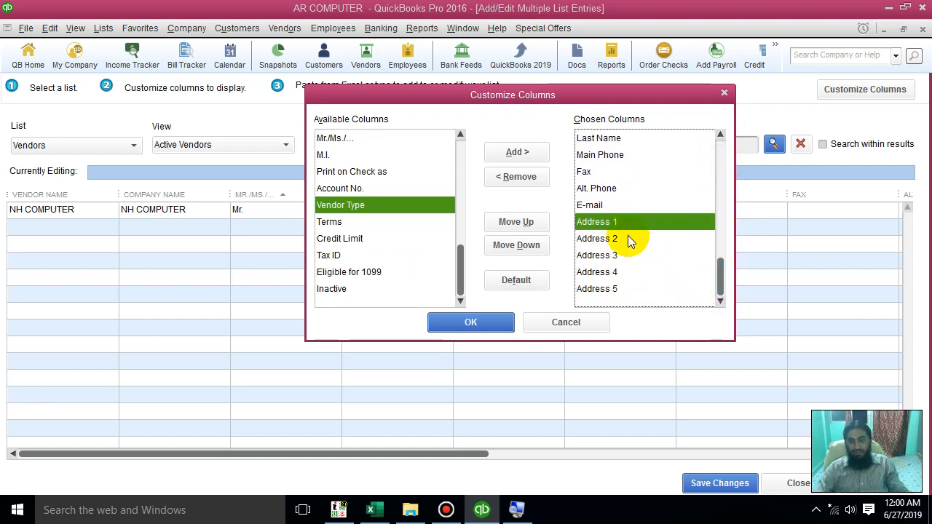
{"action": "left_click", "coordinate": [601, 288]}
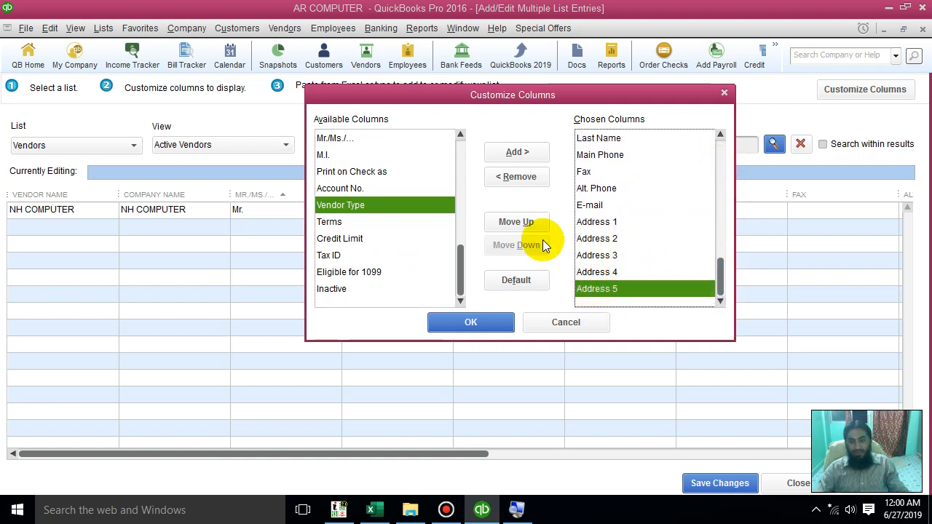
{"action": "left_click", "coordinate": [520, 177]}
{"action": "left_click", "coordinate": [594, 271]}
{"action": "left_click", "coordinate": [597, 288]}
{"action": "left_click", "coordinate": [520, 179]}
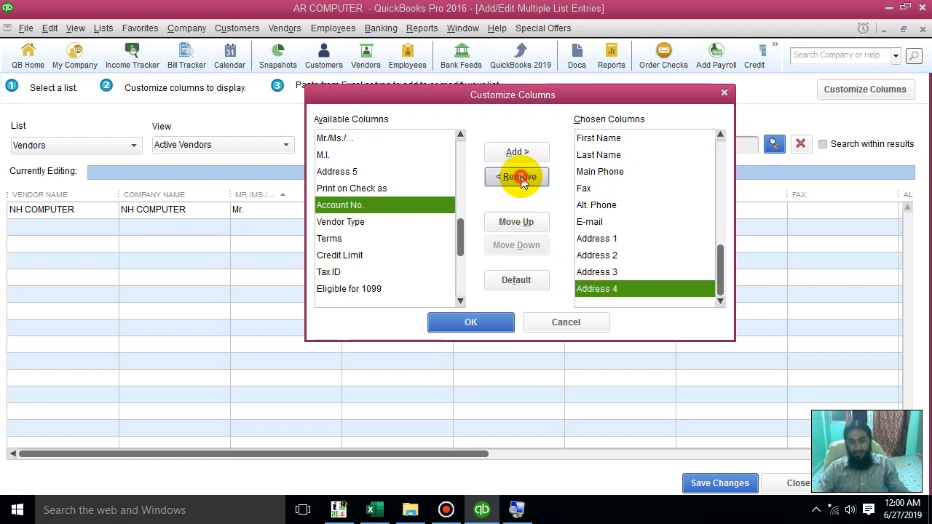
{"action": "left_click", "coordinate": [589, 287]}
{"action": "left_click", "coordinate": [500, 179]}
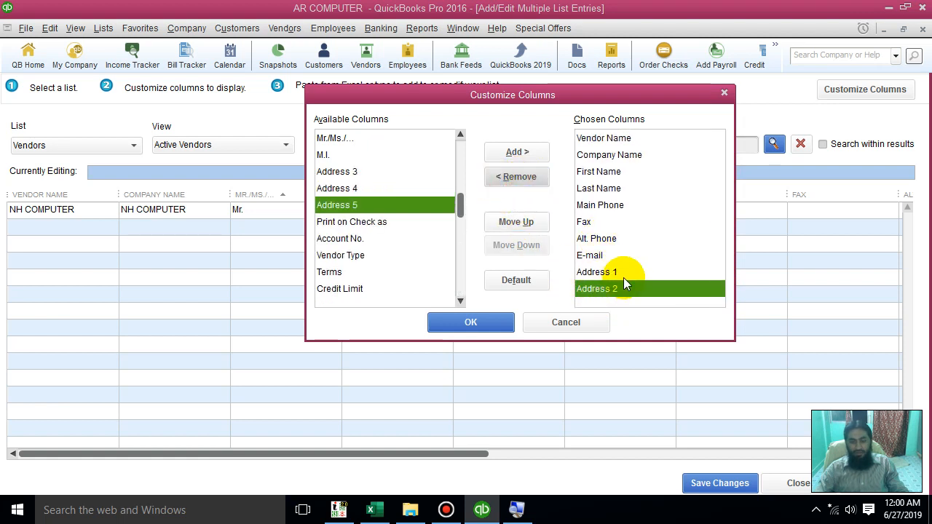
Add the Vendor Type column after Address 2 and apply the column customization
{"action": "left_click", "coordinate": [619, 279]}
{"action": "left_click", "coordinate": [623, 290]}
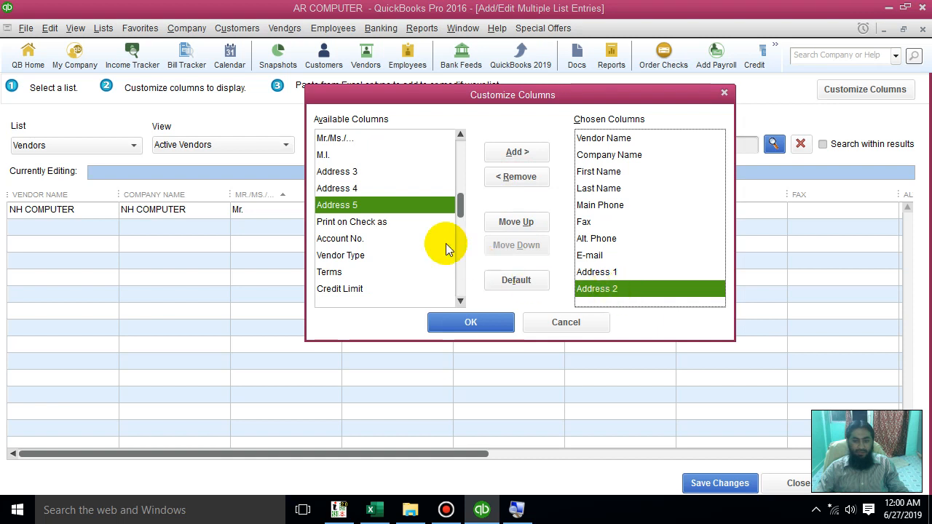
{"action": "left_click", "coordinate": [372, 238]}
{"action": "left_click", "coordinate": [366, 258]}
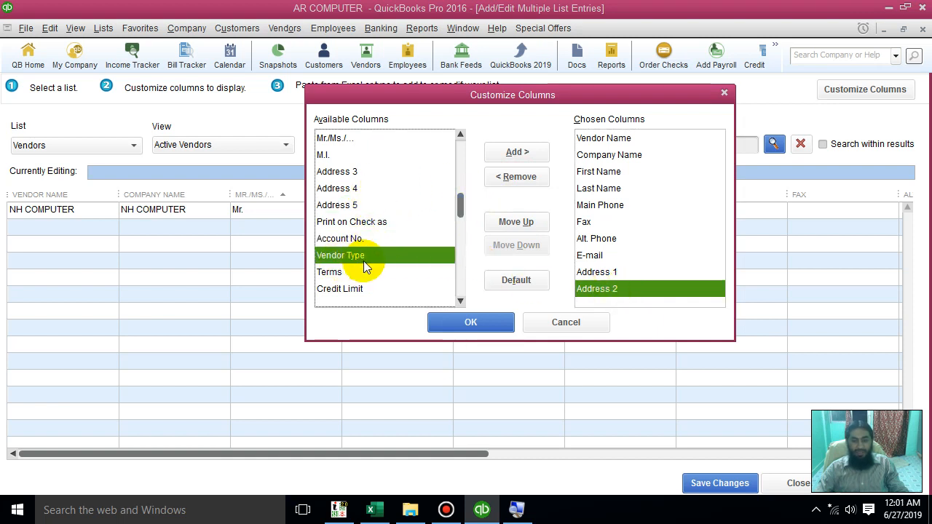
{"action": "left_click", "coordinate": [513, 155]}
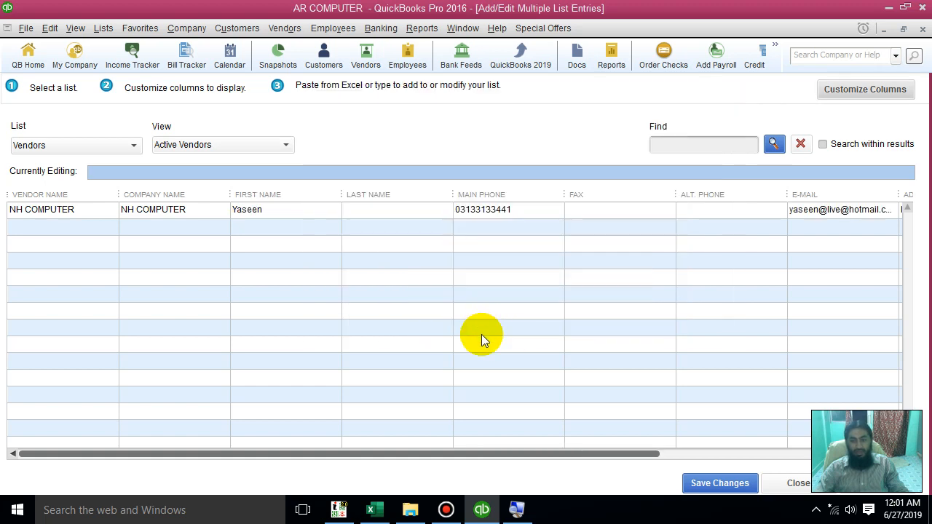
View the vendor type options for the existing NH COMPUTER entry and close them without choosing another type
{"action": "left_click_drag", "start_coordinate": [409, 451], "coordinate": [807, 416]}
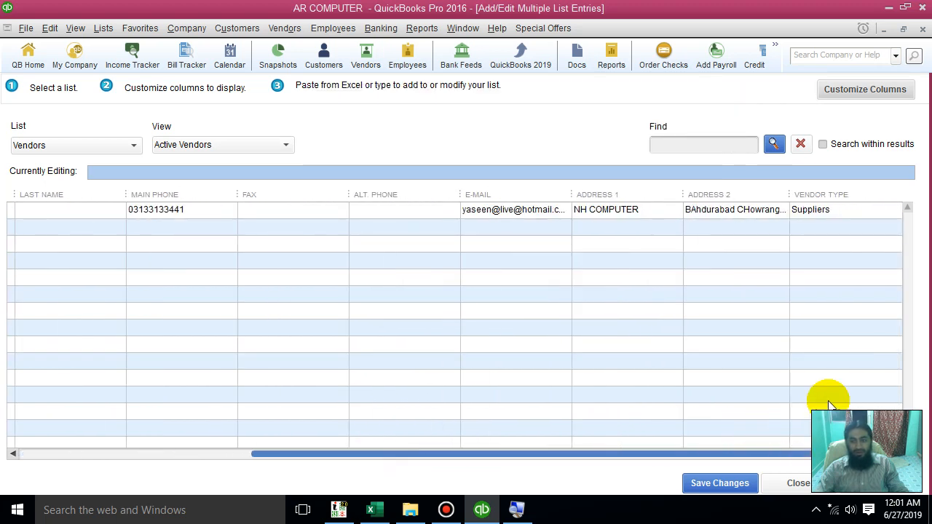
{"action": "left_click", "coordinate": [847, 209]}
{"action": "left_click", "coordinate": [893, 213]}
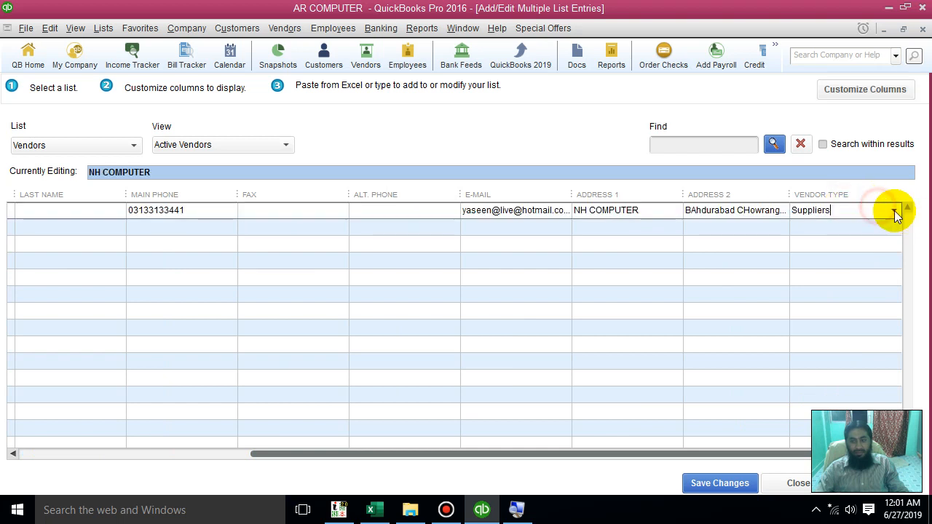
{"action": "left_click", "coordinate": [892, 213]}
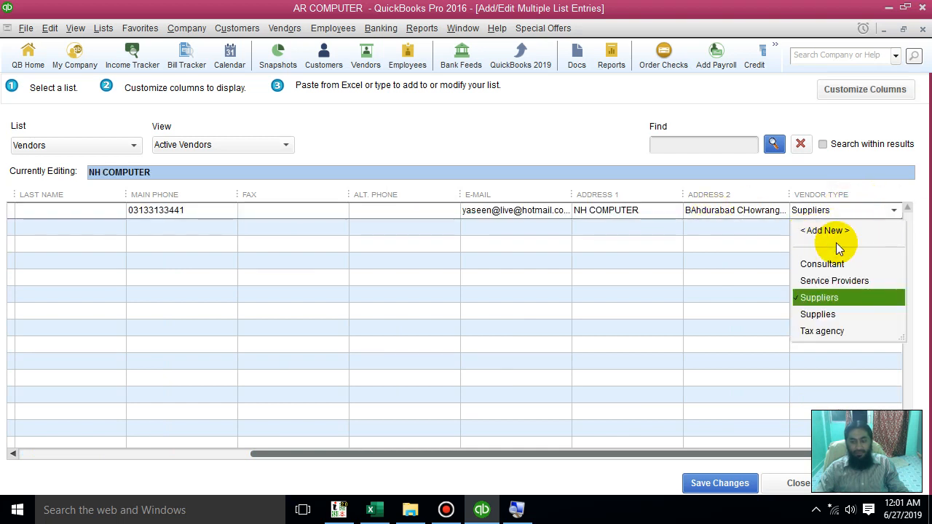
{"action": "left_click", "coordinate": [516, 316]}
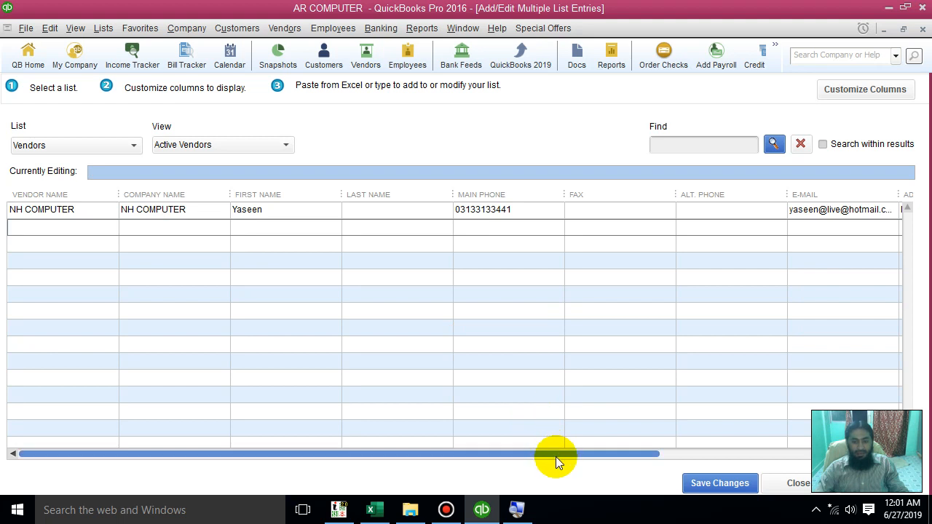
Enter AA COMPUTERS as both the vendor name and the company name in the second row
{"action": "left_click", "coordinate": [55, 222]}
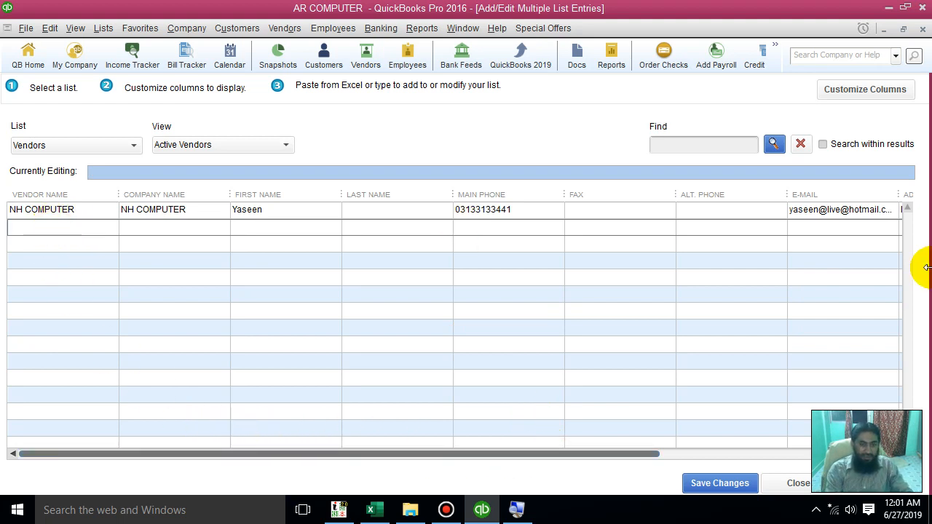
{"action": "type", "text": "AA COMPUTERS"}
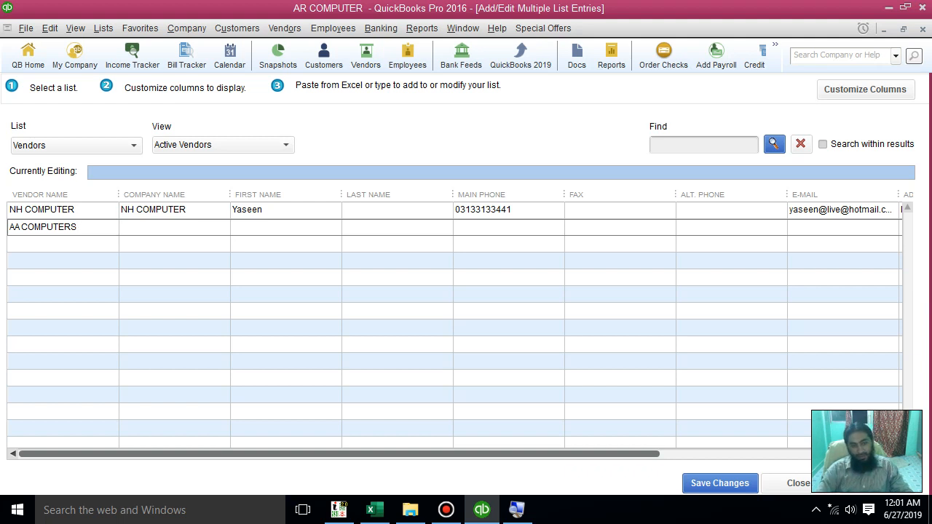
{"action": "key", "text": "Tab"}
{"action": "key", "text": "shift+Tab"}
{"action": "key", "text": "ctrl+c"}
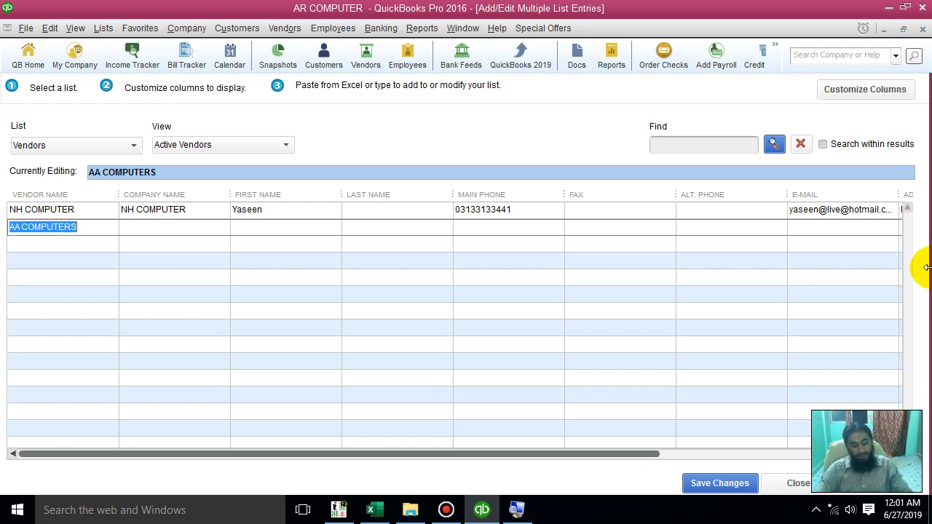
{"action": "key", "text": "End"}
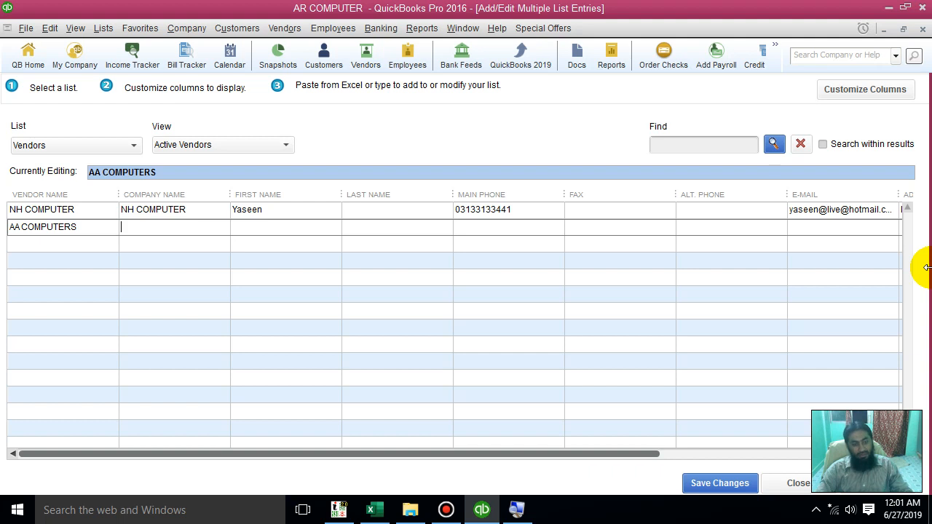
{"action": "key", "text": "ctrl+v"}
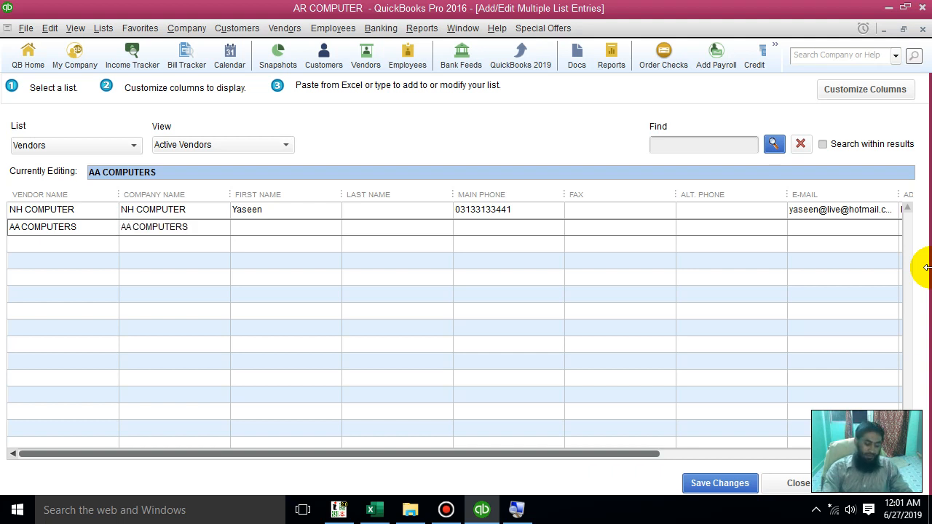
Fill in the first name, main phone and e-mail of the AA COMPUTERS vendor, leaving last name, fax and alternate phone empty
{"action": "type", "text": "kHURRAM"}
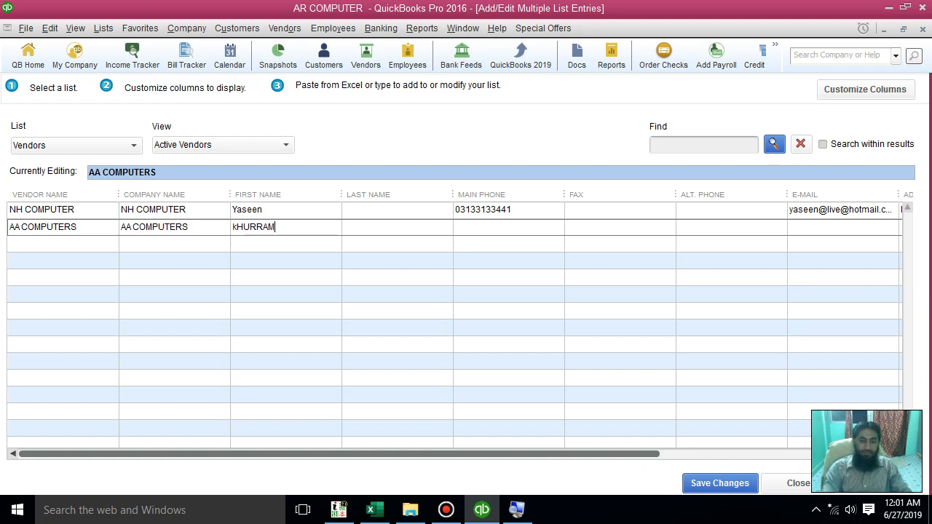
{"action": "key", "text": "Tab"}
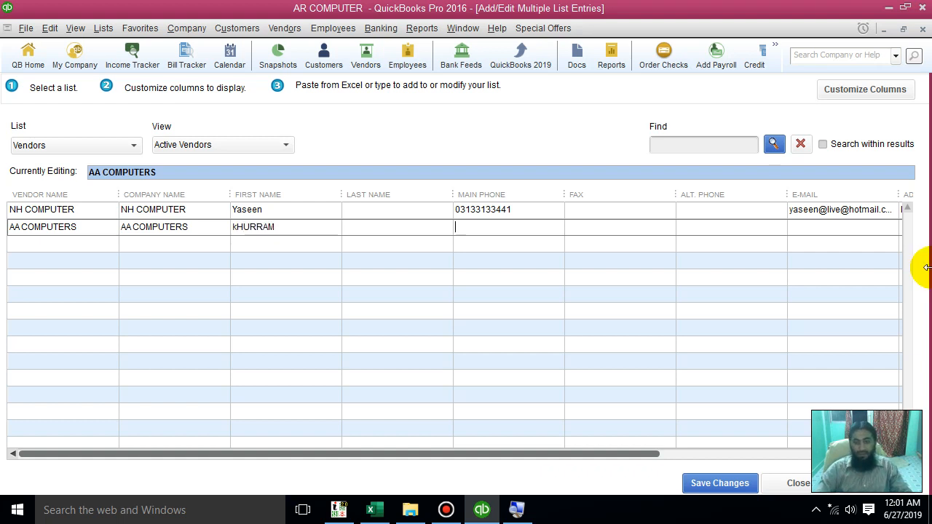
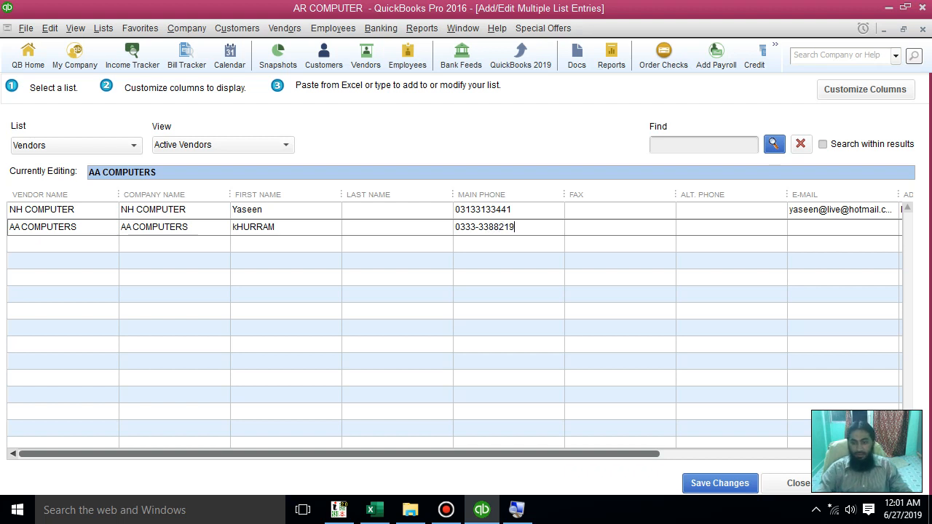
{"action": "key", "text": "Tab"}
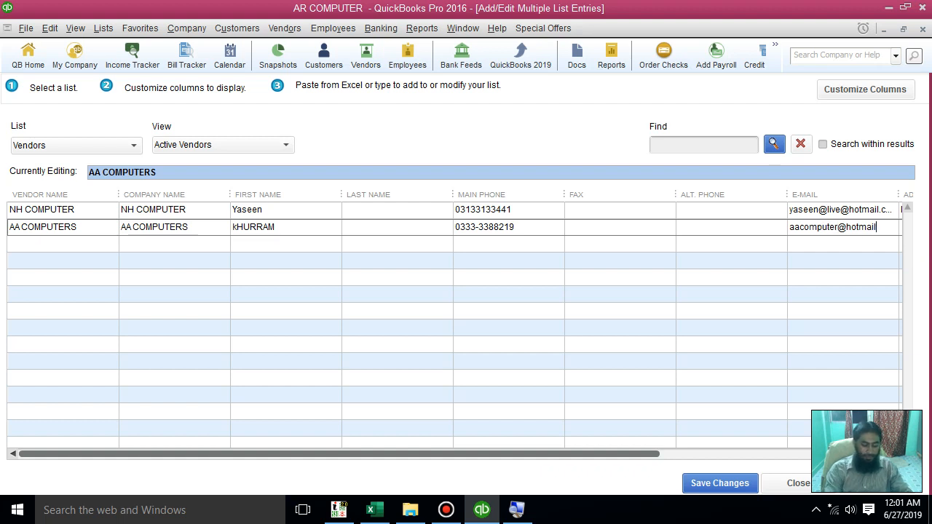
{"action": "type", "text": "m"}
{"action": "key", "text": "Tab"}
{"action": "key", "text": "Tab"}
{"action": "key", "text": "Tab"}
{"action": "key", "text": "Tab"}
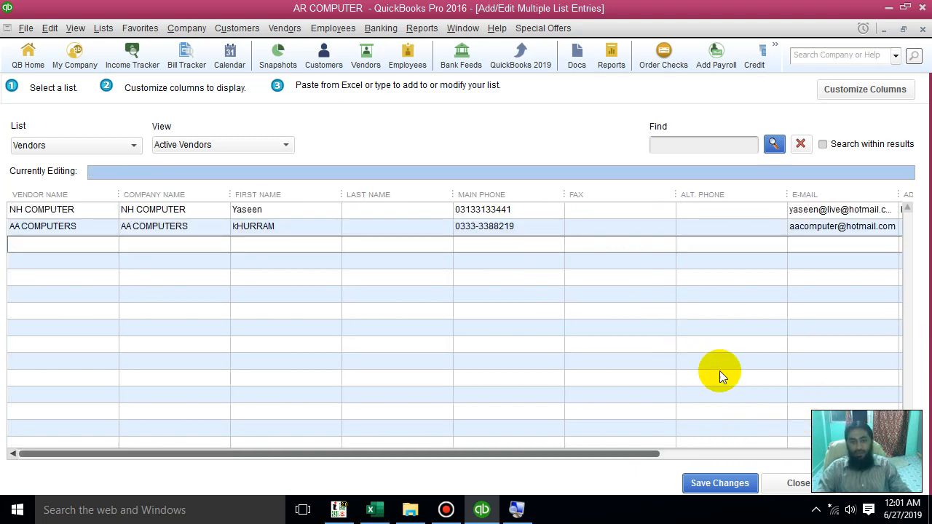
Fill in the Address 1 and Address 2 fields of the AA COMPUTERS vendor
{"action": "left_click_drag", "start_coordinate": [639, 453], "coordinate": [929, 420]}
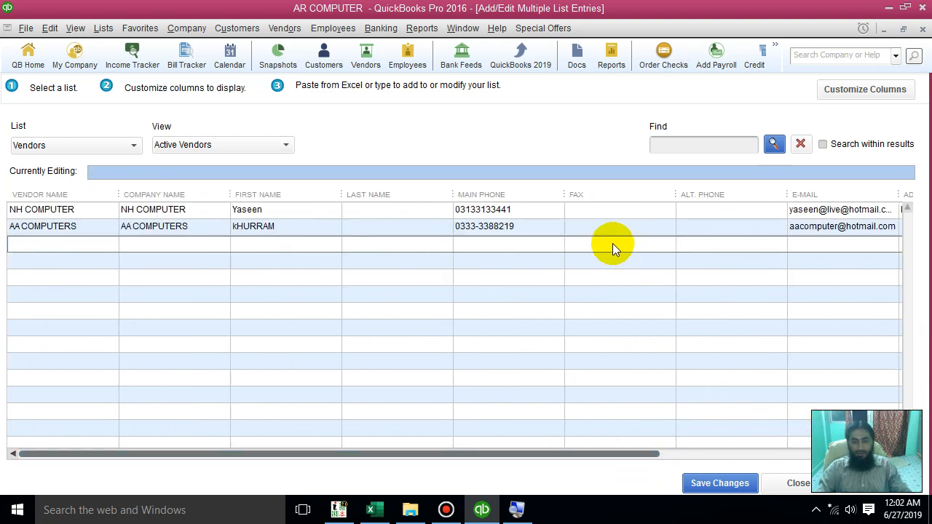
{"action": "left_click_drag", "start_coordinate": [639, 454], "coordinate": [874, 450]}
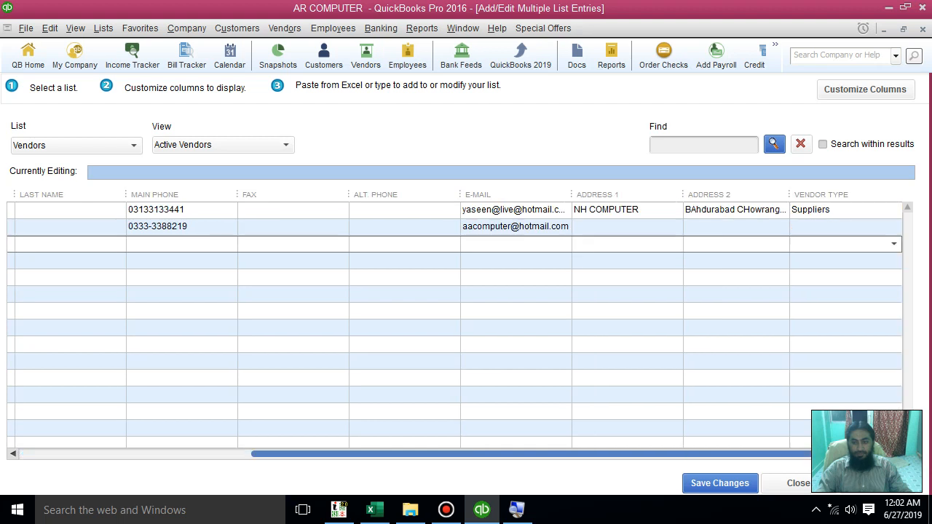
{"action": "left_click", "coordinate": [604, 226]}
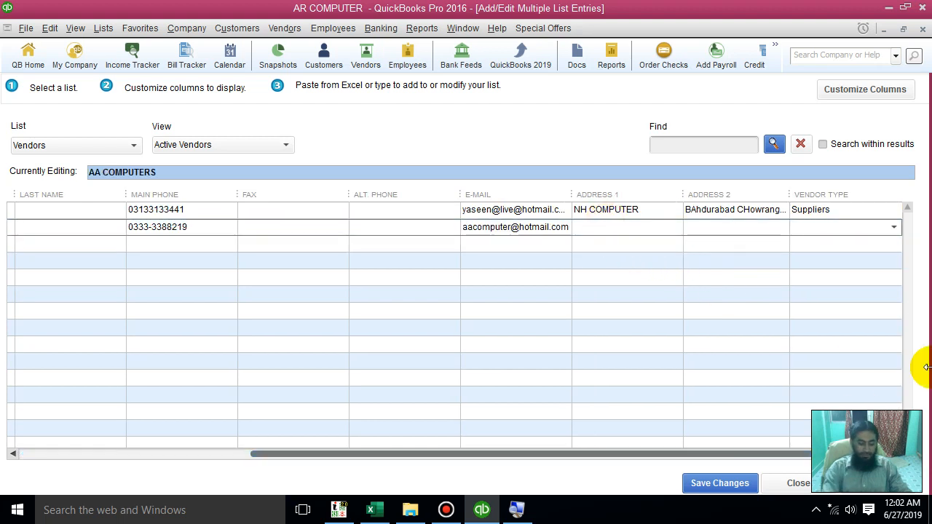
{"action": "type", "text": "karimabad"}
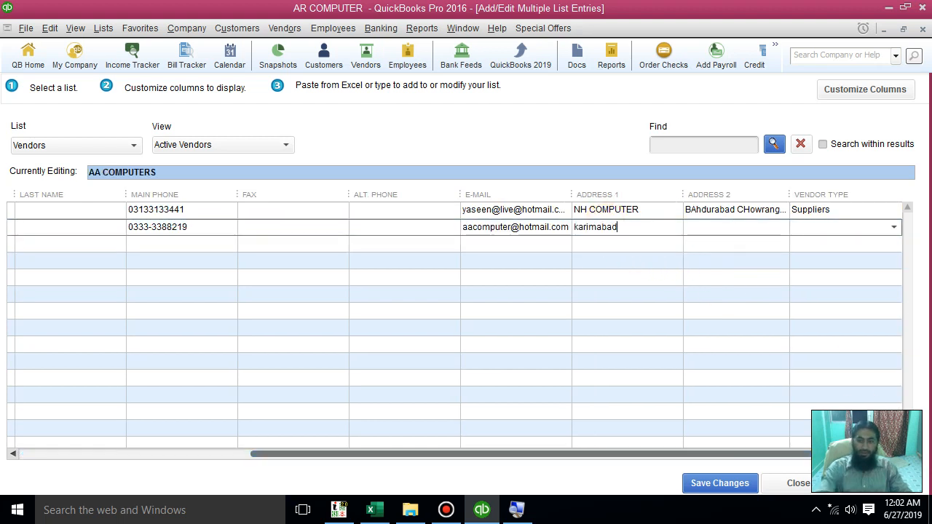
{"action": "key", "text": "Tab"}
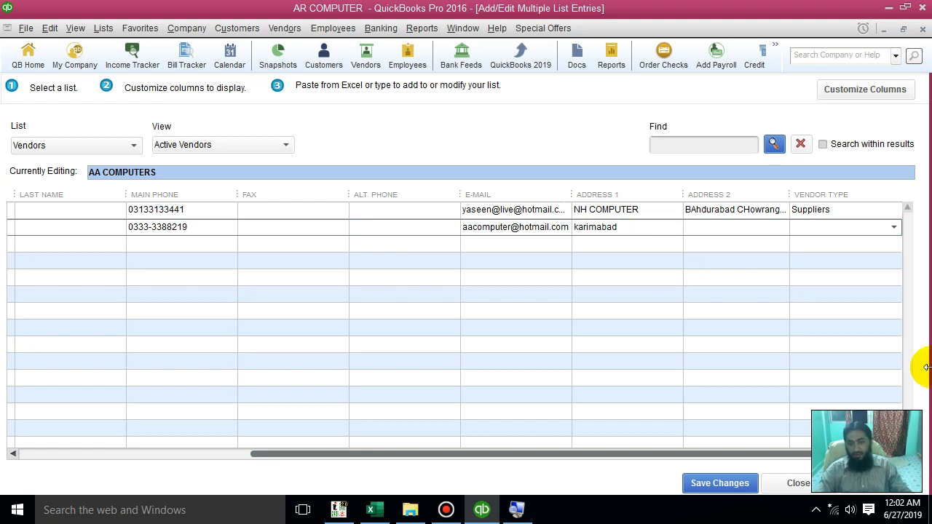
{"action": "type", "text": "Karach"}
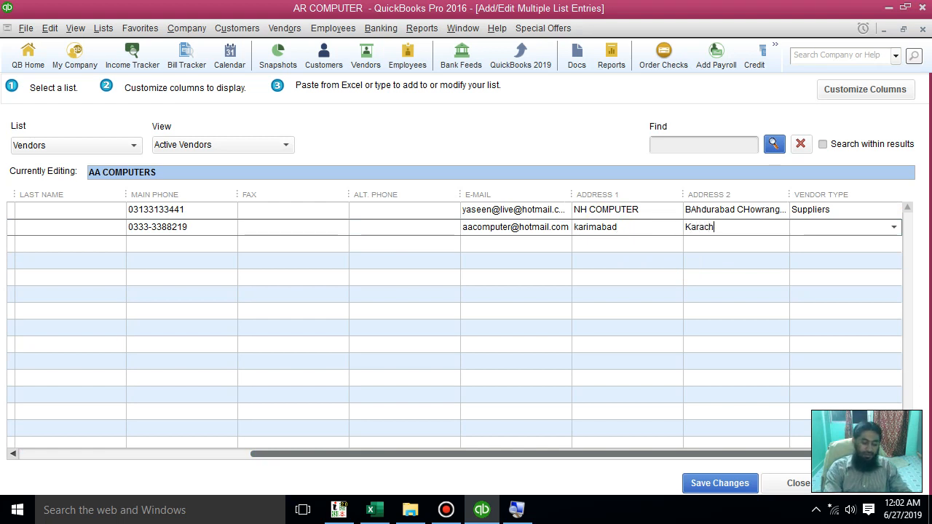
{"action": "key", "text": "Tab"}
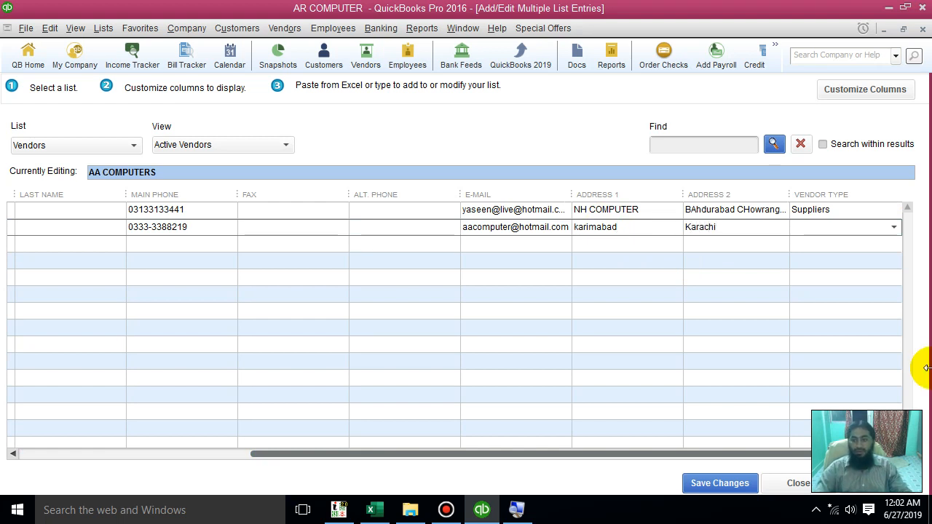
Set the vendor type of AA COMPUTERS to Service Providers
{"action": "left_click", "coordinate": [894, 227]}
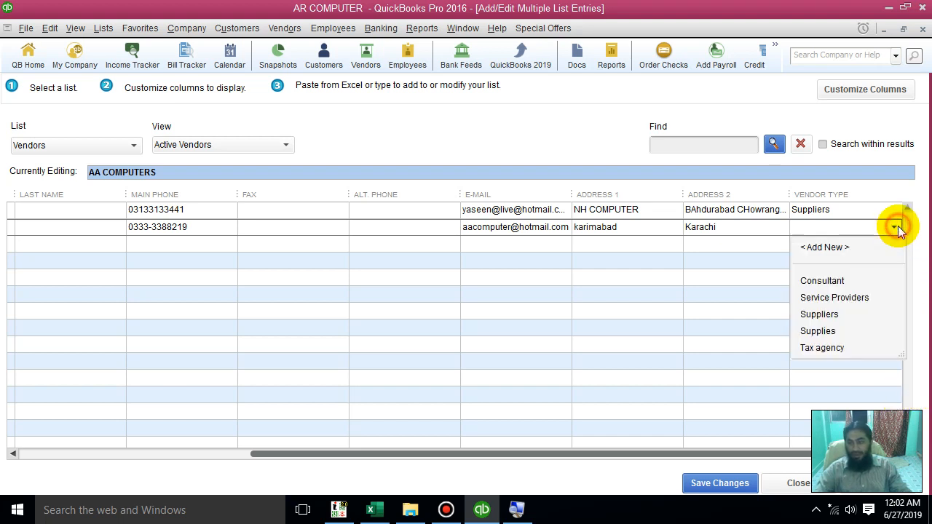
{"action": "left_click", "coordinate": [826, 297]}
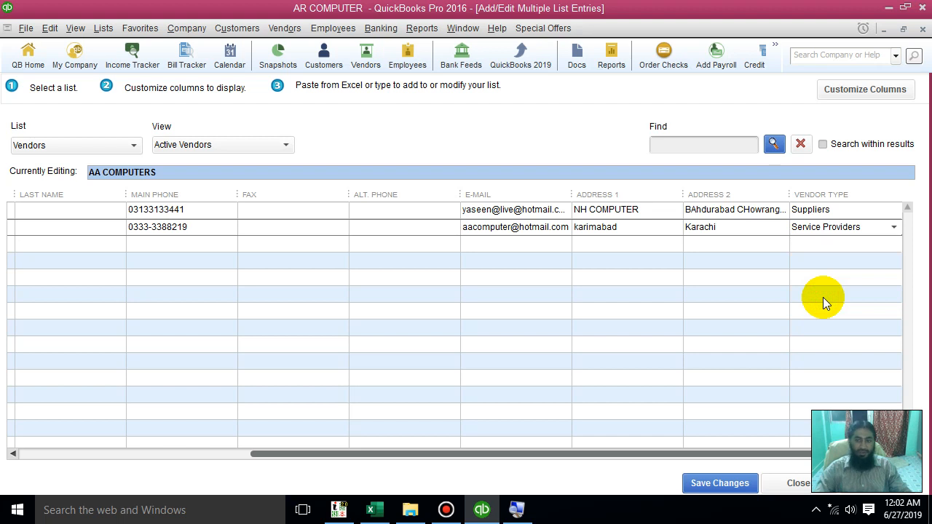
Place the entry point in the third row's vendor name, switch to the Book1 workbook in Excel, and widen columns A and B
{"action": "left_click_drag", "start_coordinate": [484, 458], "coordinate": [252, 457]}
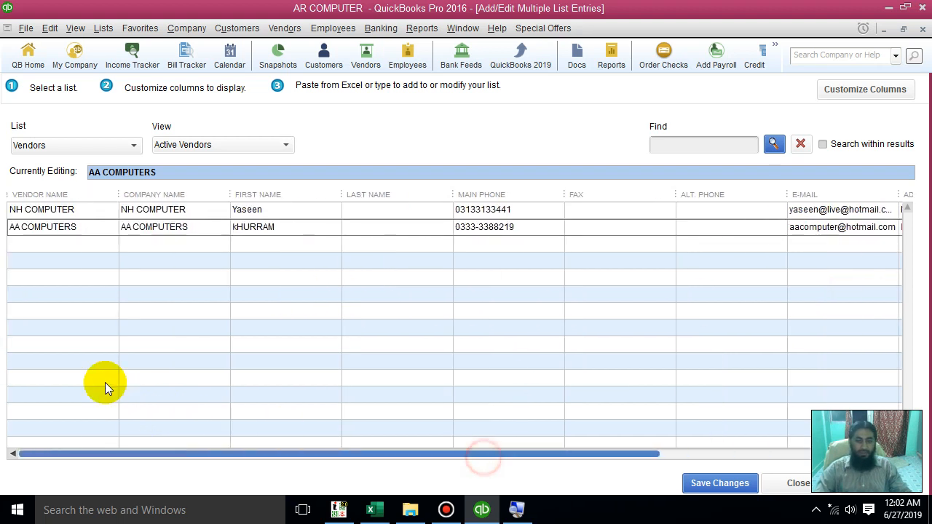
{"action": "left_click", "coordinate": [51, 246]}
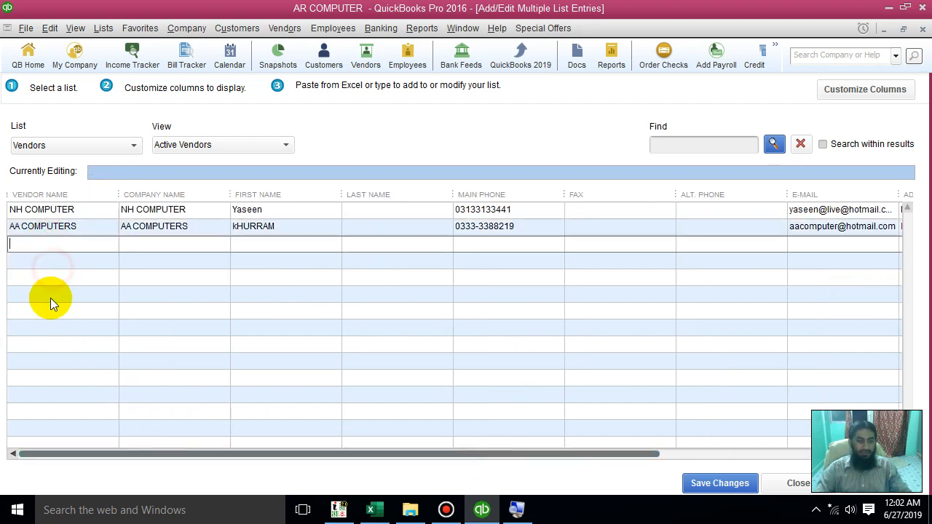
{"action": "left_click", "coordinate": [48, 248]}
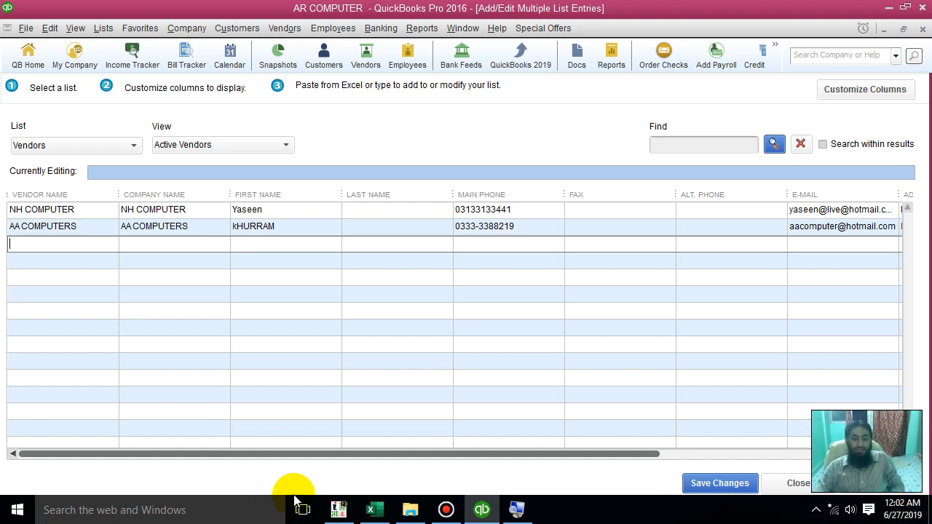
{"action": "left_click", "coordinate": [408, 514]}
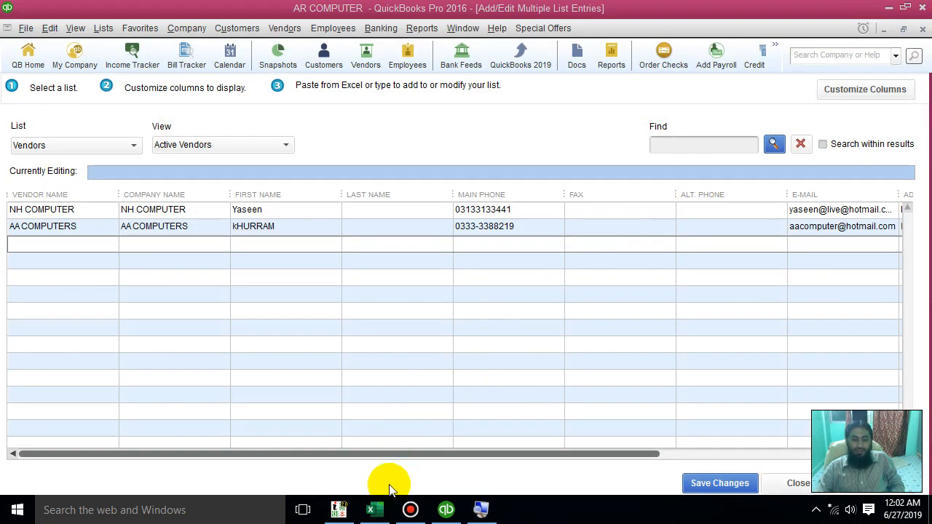
{"action": "left_click", "coordinate": [378, 508]}
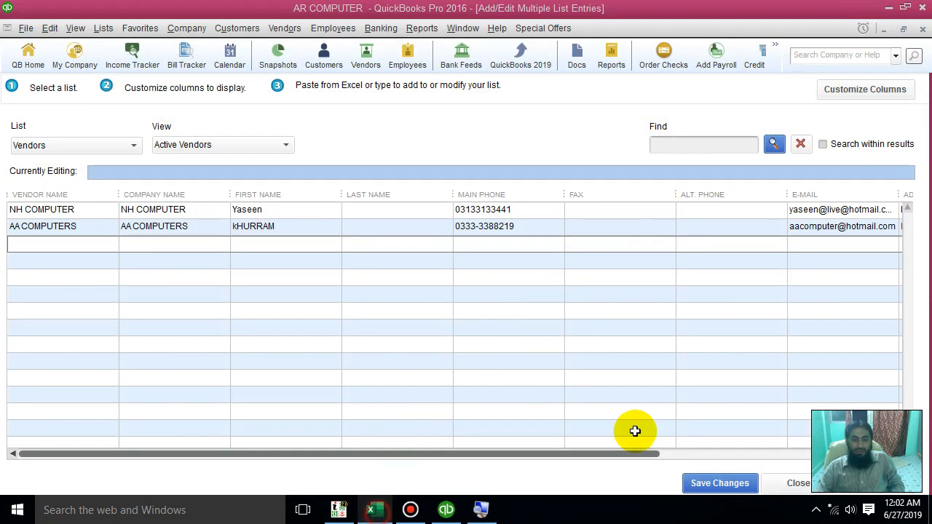
{"action": "left_click", "coordinate": [141, 287]}
{"action": "left_click_drag", "start_coordinate": [101, 155], "coordinate": [157, 158]}
{"action": "left_click_drag", "start_coordinate": [237, 155], "coordinate": [265, 155]}
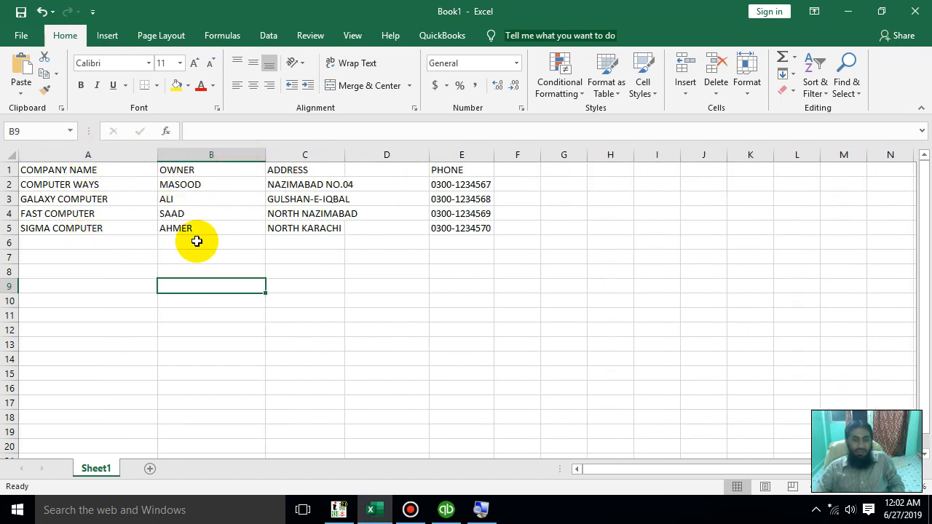
Copy the four company names in A2:A5 from Excel into the Vendor Name column in QuickBooks, starting at the third row
{"action": "left_click_drag", "start_coordinate": [92, 182], "coordinate": [92, 226]}
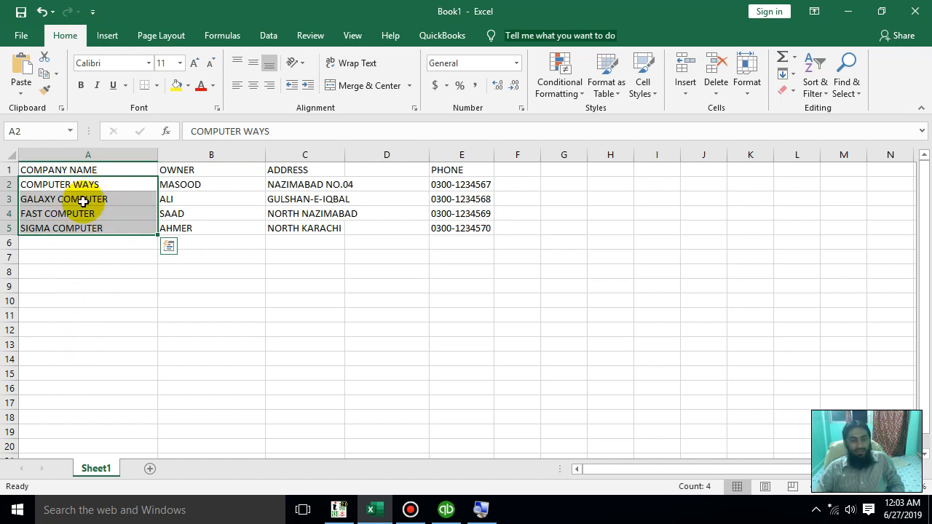
{"action": "right_click", "coordinate": [84, 202]}
{"action": "left_click", "coordinate": [111, 191]}
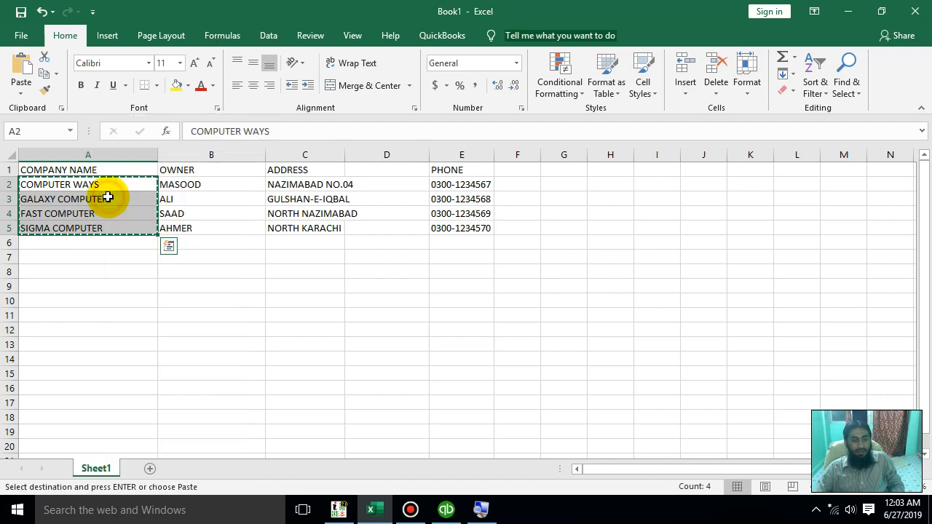
{"action": "left_click", "coordinate": [447, 510]}
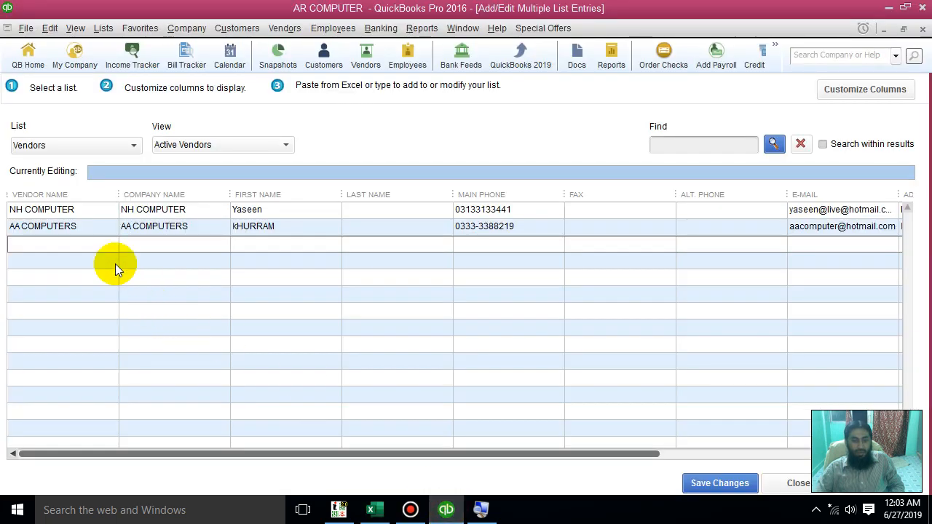
{"action": "left_click", "coordinate": [73, 246]}
{"action": "key", "text": "ctrl+v"}
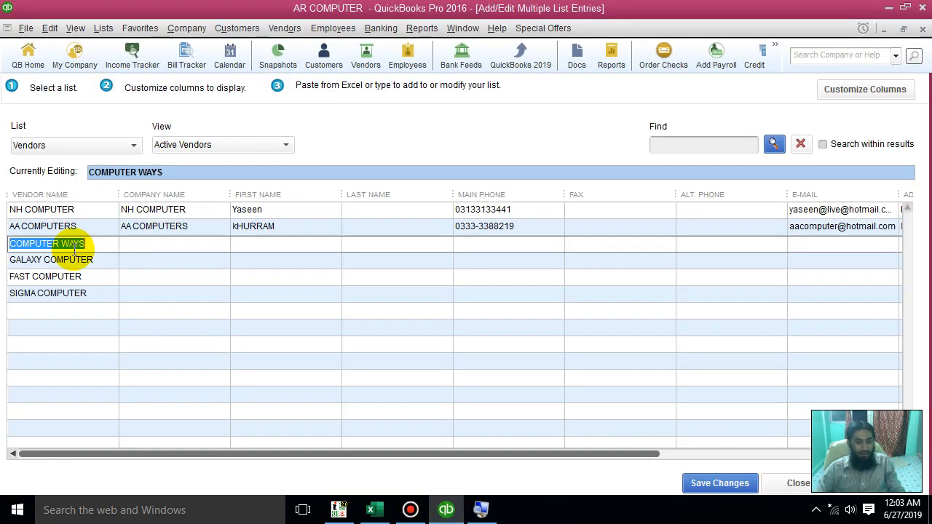
Paste the same four company names into the Company Name column, starting at the COMPUTER WAYS row
{"action": "left_click", "coordinate": [92, 244]}
{"action": "left_click", "coordinate": [97, 266]}
{"action": "left_click", "coordinate": [99, 277]}
{"action": "left_click", "coordinate": [99, 295]}
{"action": "left_click", "coordinate": [142, 243]}
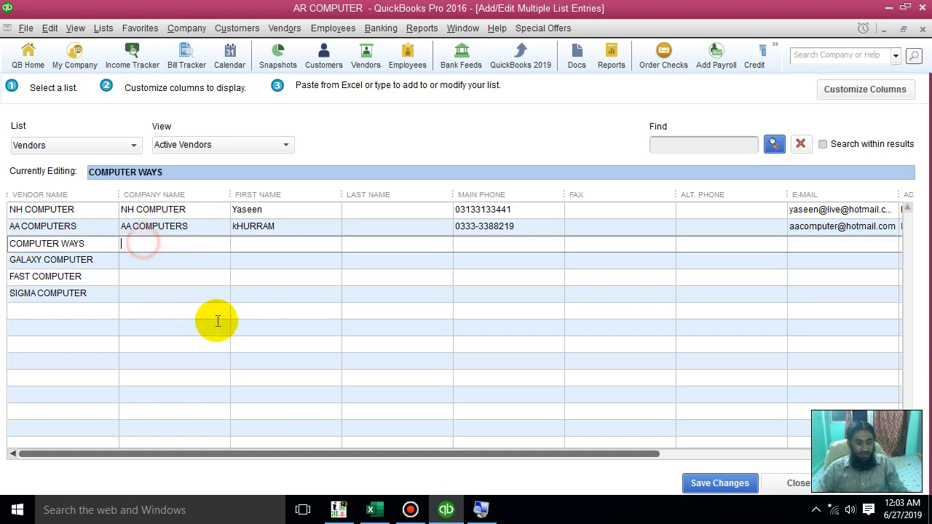
{"action": "key", "text": "ctrl+v"}
Copy the owner names in B2:B5 from Excel into the First Name column in QuickBooks, starting at the COMPUTER WAYS row
{"action": "key", "text": "alt+Tab"}
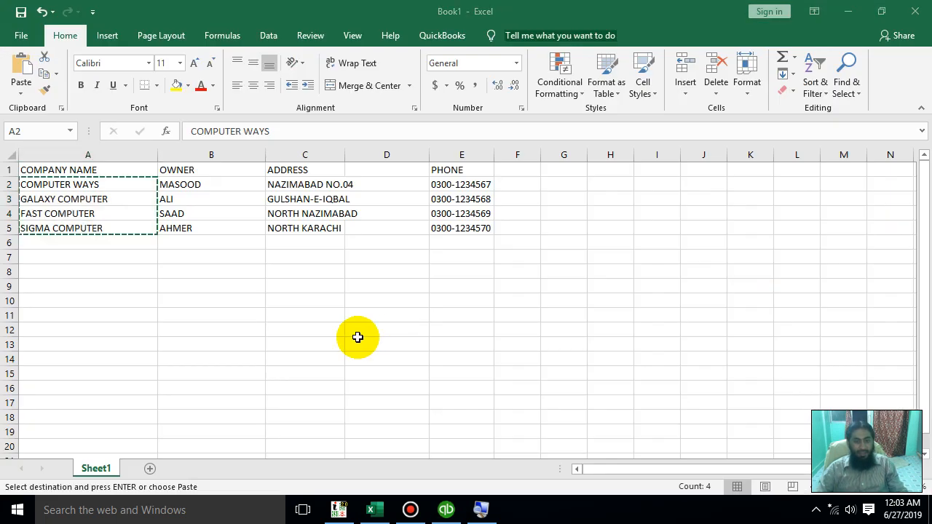
{"action": "left_click", "coordinate": [207, 185]}
{"action": "left_click_drag", "start_coordinate": [205, 202], "coordinate": [204, 235]}
{"action": "key", "text": "ctrl+c"}
{"action": "key", "text": "alt+Tab"}
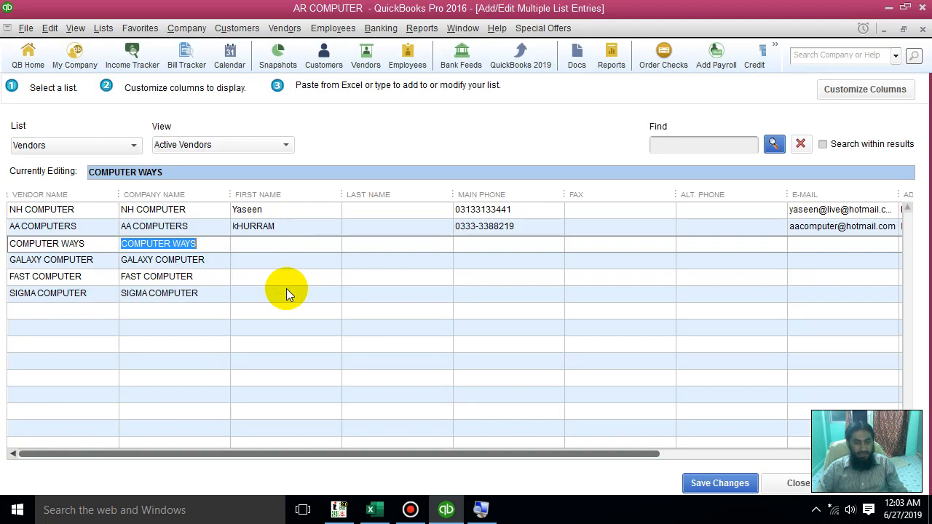
{"action": "left_click", "coordinate": [253, 244]}
{"action": "key", "text": "ctrl+v"}
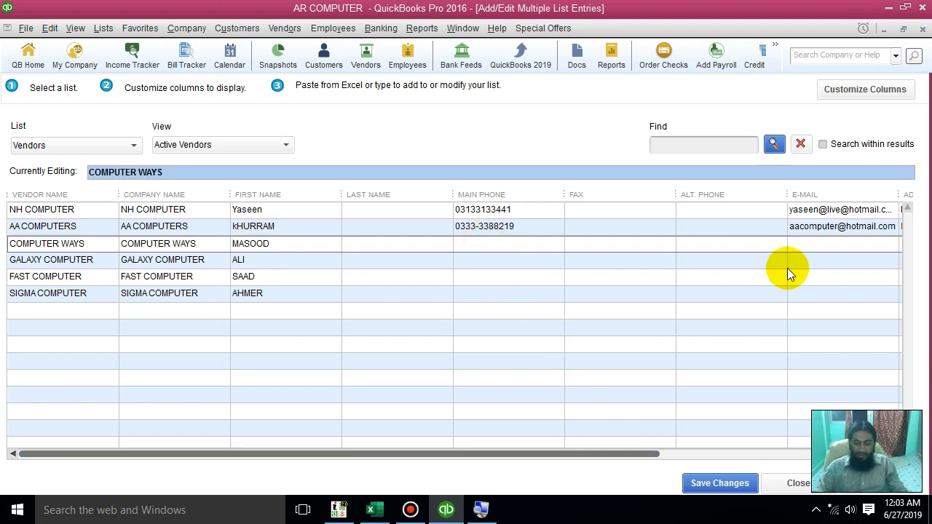
Copy the phone numbers in E2:E5 from Excel into the Main Phone column in QuickBooks, starting at the COMPUTER WAYS row
{"action": "key", "text": "alt+Tab"}
{"action": "left_click_drag", "start_coordinate": [474, 183], "coordinate": [474, 232]}
{"action": "key", "text": "ctrl+c"}
{"action": "key", "text": "alt+Tab"}
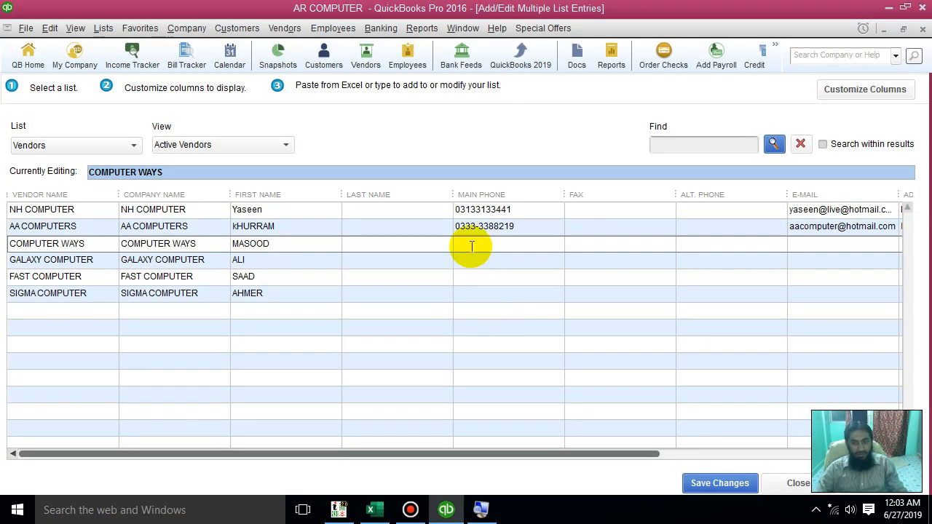
{"action": "key", "text": "ctrl+v"}
Copy the addresses in C2:C5 from Excel into the Address 1 column in QuickBooks, starting at the COMPUTER WAYS row
{"action": "left_click_drag", "start_coordinate": [613, 455], "coordinate": [802, 454]}
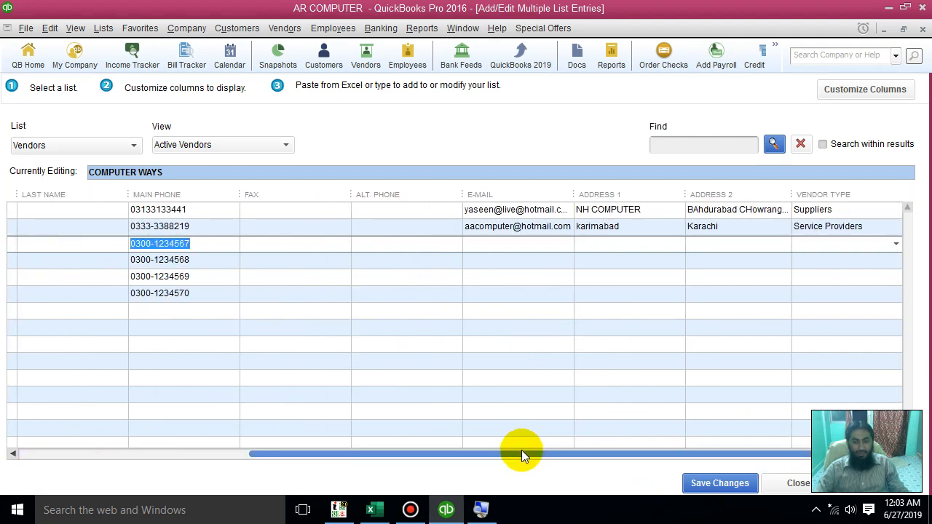
{"action": "key", "text": "alt+Tab"}
{"action": "key", "text": "alt+Tab"}
{"action": "left_click", "coordinate": [513, 243]}
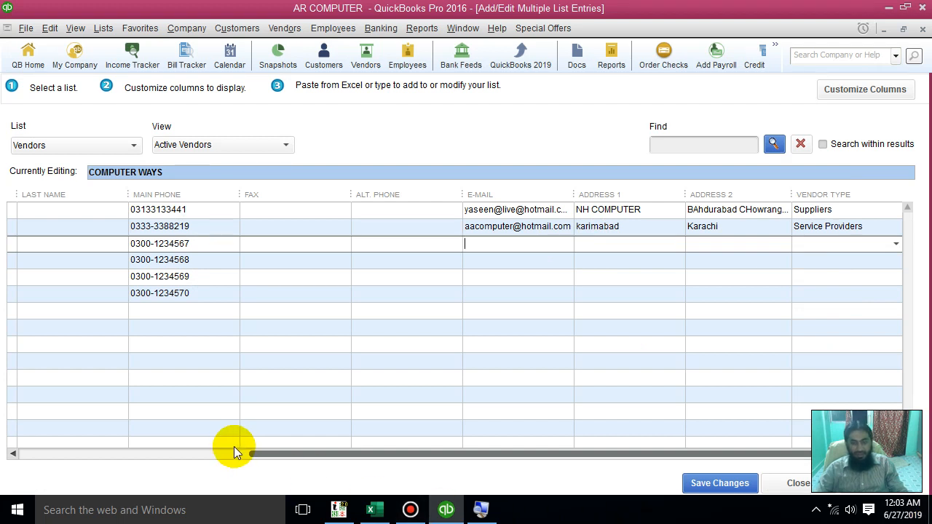
{"action": "left_click", "coordinate": [606, 243]}
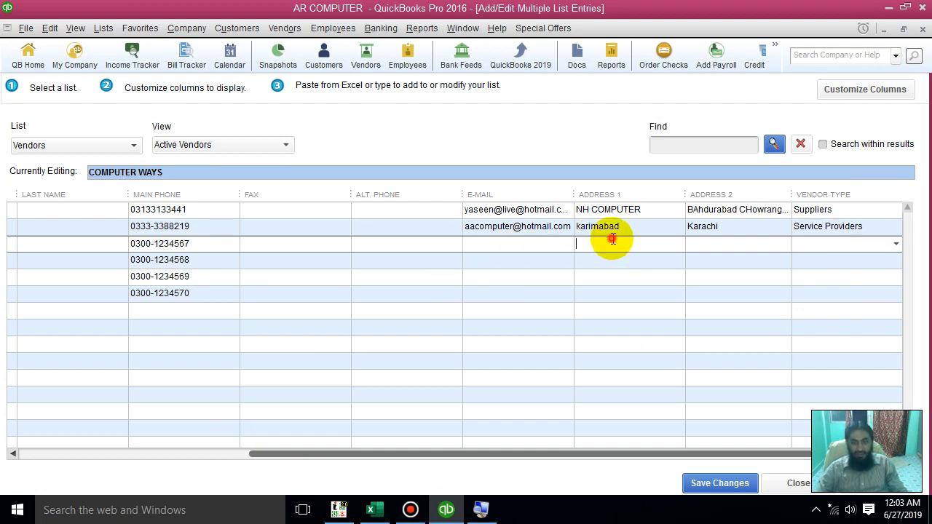
{"action": "key", "text": "alt+Tab"}
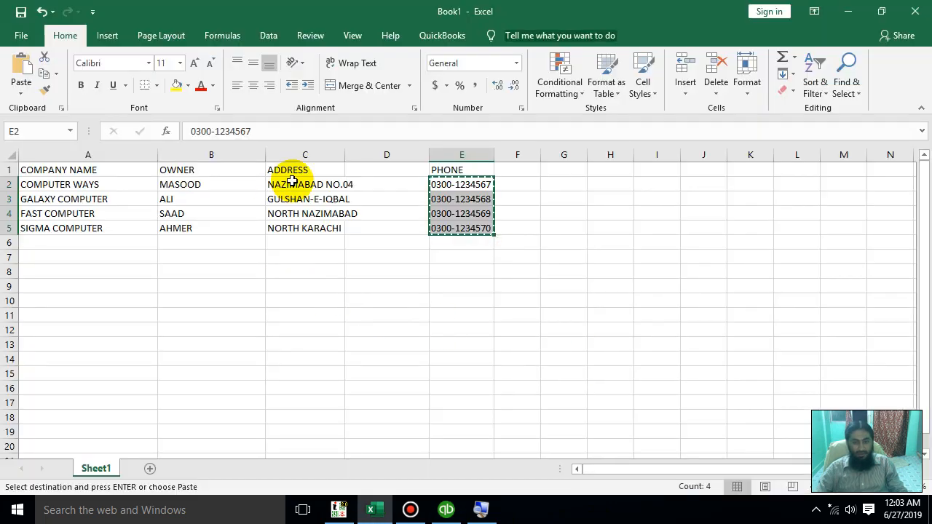
{"action": "left_click_drag", "start_coordinate": [292, 182], "coordinate": [302, 233]}
{"action": "key", "text": "alt+Tab"}
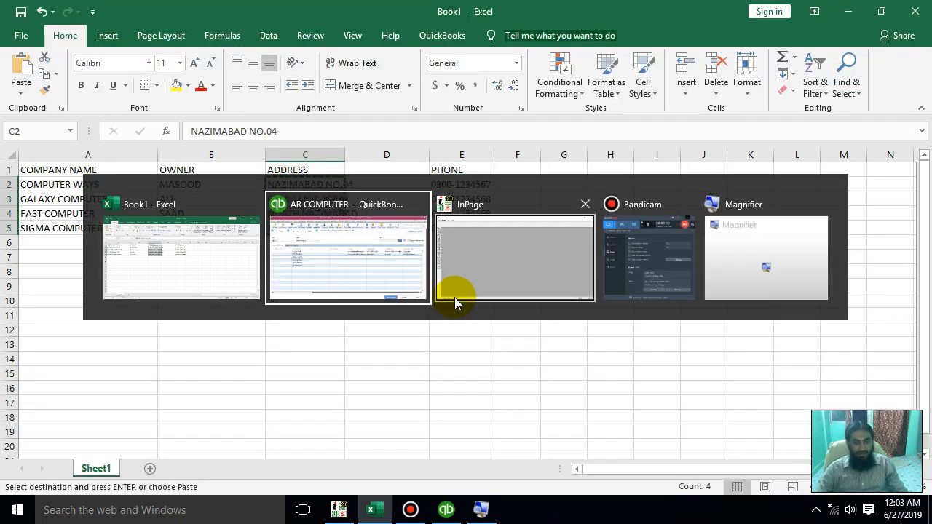
{"action": "key", "text": "ctrl+v"}
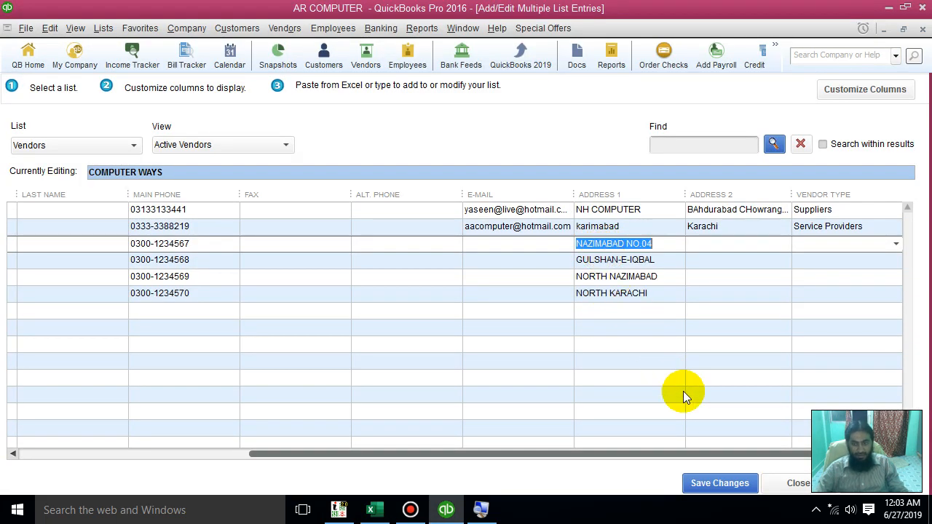
Copy the Address 2 entry of AA COMPUTERS down to the four vendors below it
{"action": "left_click", "coordinate": [709, 225]}
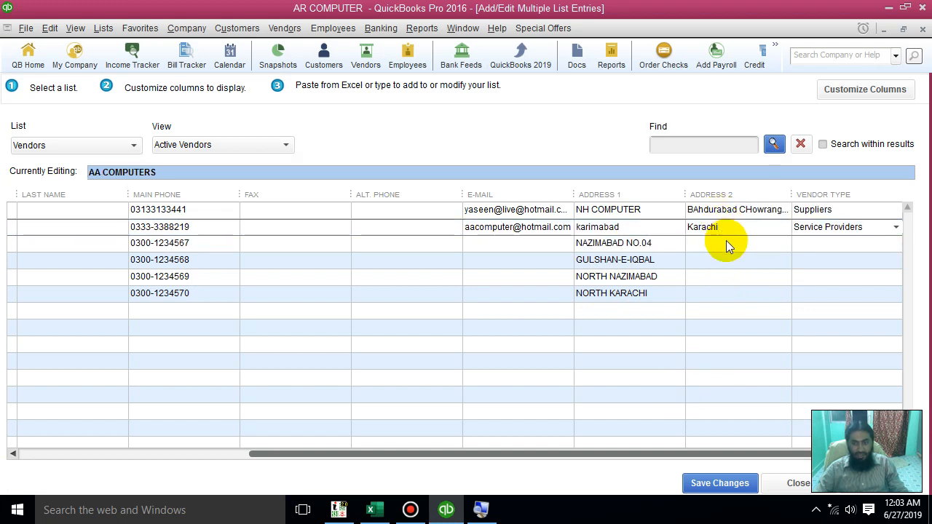
{"action": "left_click", "coordinate": [726, 239]}
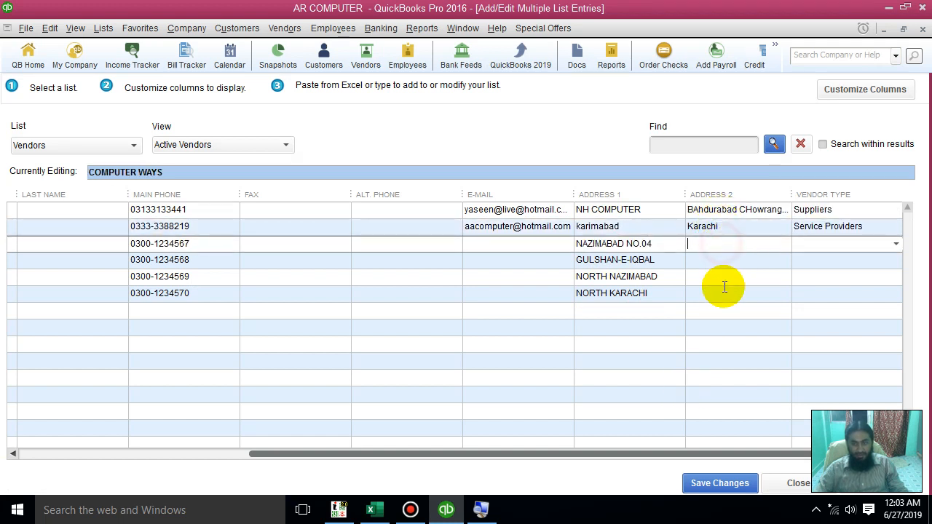
{"action": "right_click", "coordinate": [713, 246]}
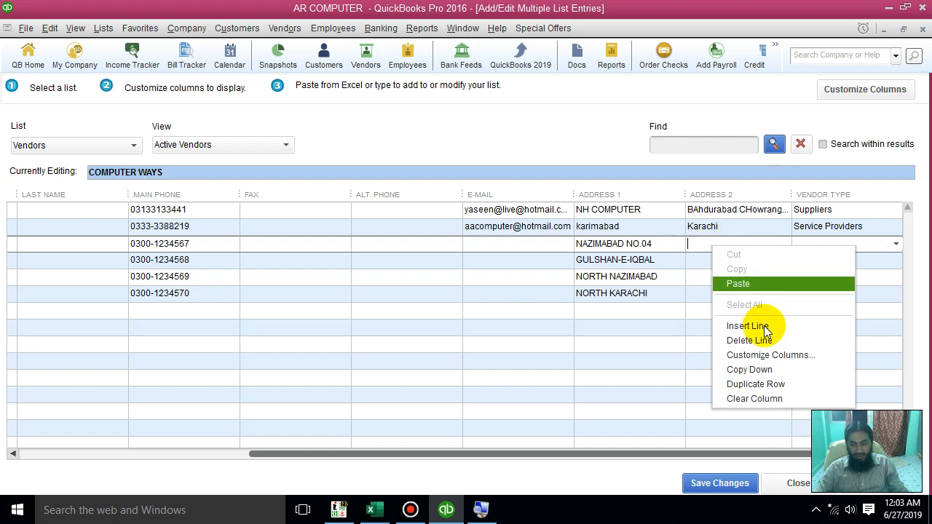
{"action": "left_click", "coordinate": [777, 370]}
{"action": "left_click", "coordinate": [703, 227]}
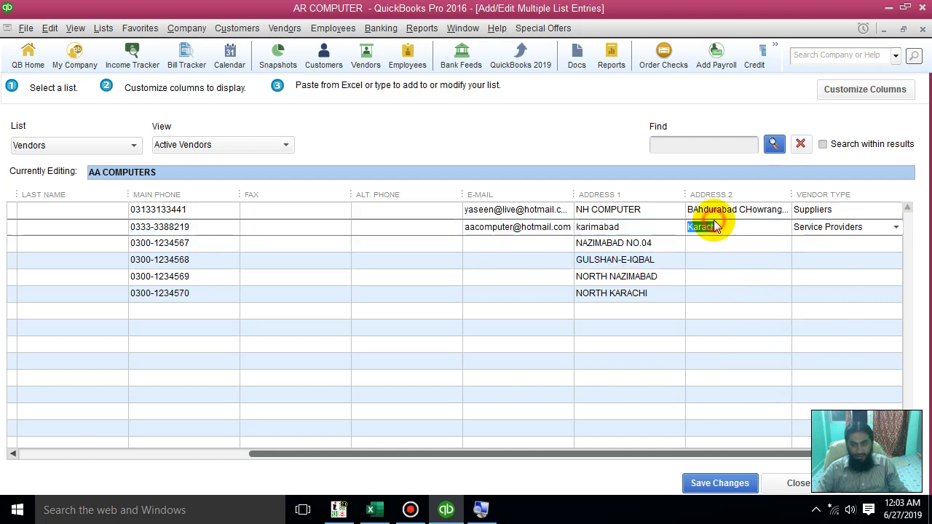
{"action": "right_click", "coordinate": [703, 227]}
{"action": "left_click", "coordinate": [771, 345]}
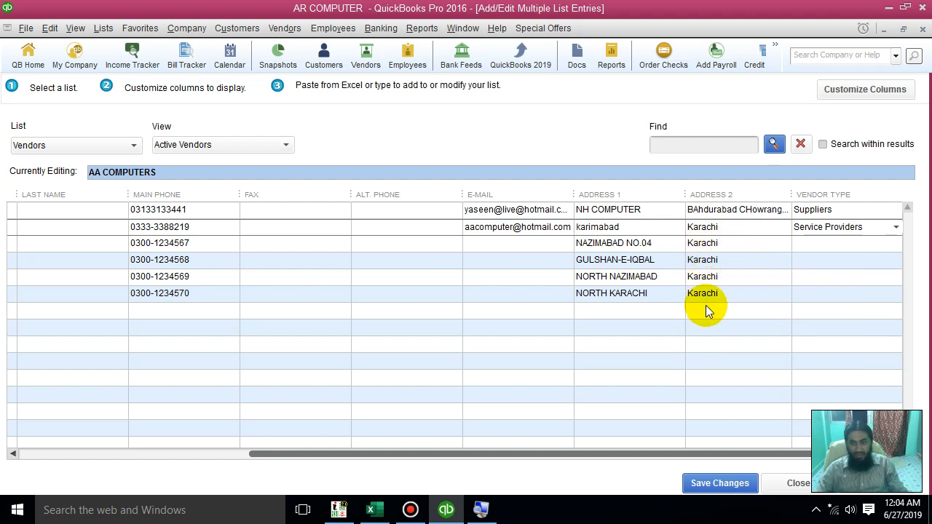
Set the vendor type of COMPUTER WAYS and FAST COMPUTER to Suppliers
{"action": "left_click", "coordinate": [894, 243]}
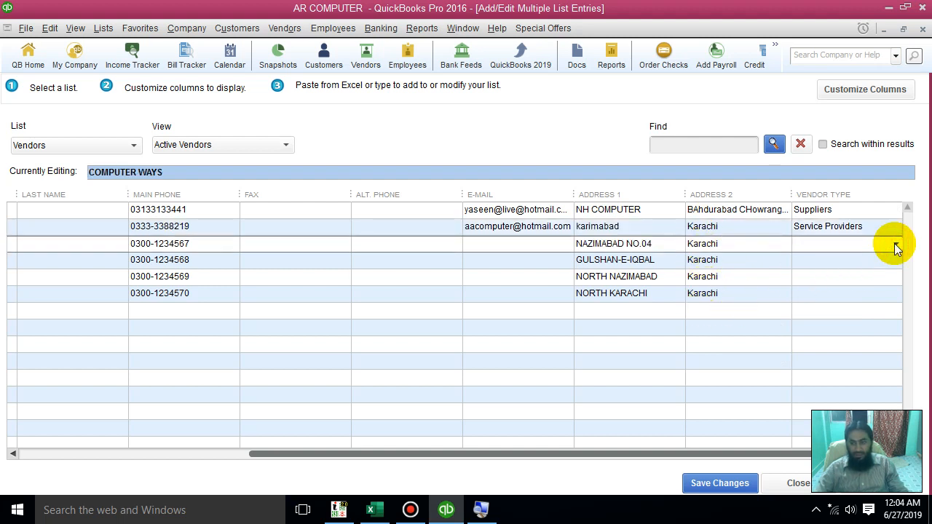
{"action": "left_click", "coordinate": [896, 243]}
{"action": "left_click", "coordinate": [851, 331]}
{"action": "left_click", "coordinate": [887, 276]}
{"action": "left_click", "coordinate": [896, 277]}
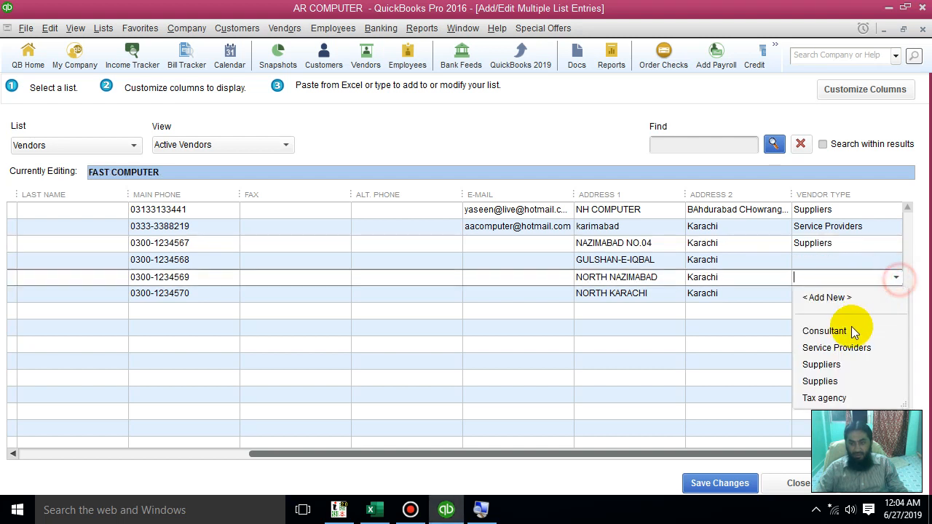
{"action": "left_click", "coordinate": [835, 361]}
Set the vendor type of SIGMA COMPUTER to Service Providers and GALAXY COMPUTER to Suppliers, and review the completed rows
{"action": "left_click", "coordinate": [893, 295]}
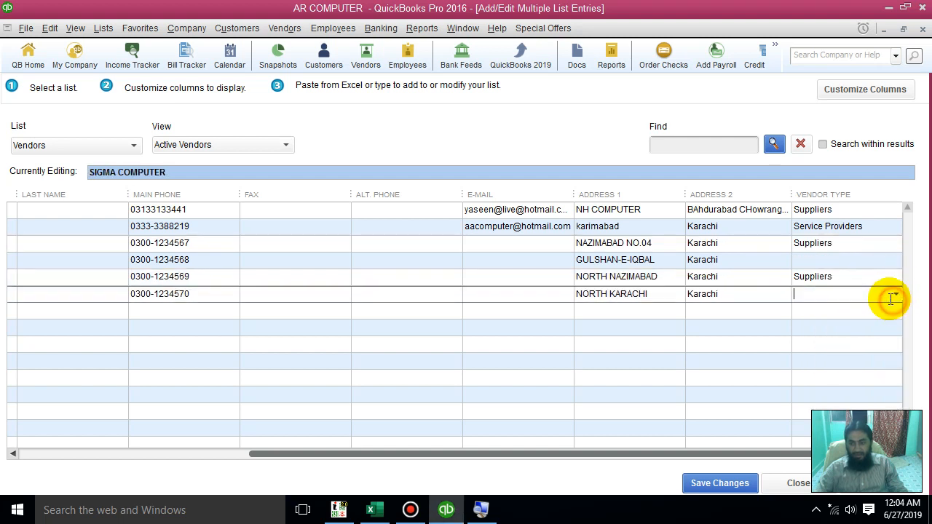
{"action": "left_click", "coordinate": [896, 293]}
{"action": "left_click", "coordinate": [845, 365]}
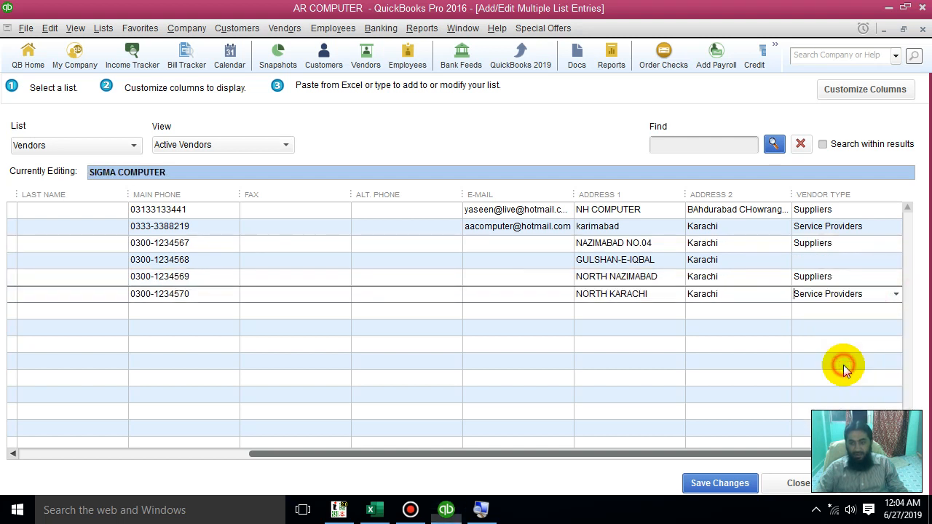
{"action": "left_click", "coordinate": [830, 260]}
{"action": "left_click", "coordinate": [895, 260]}
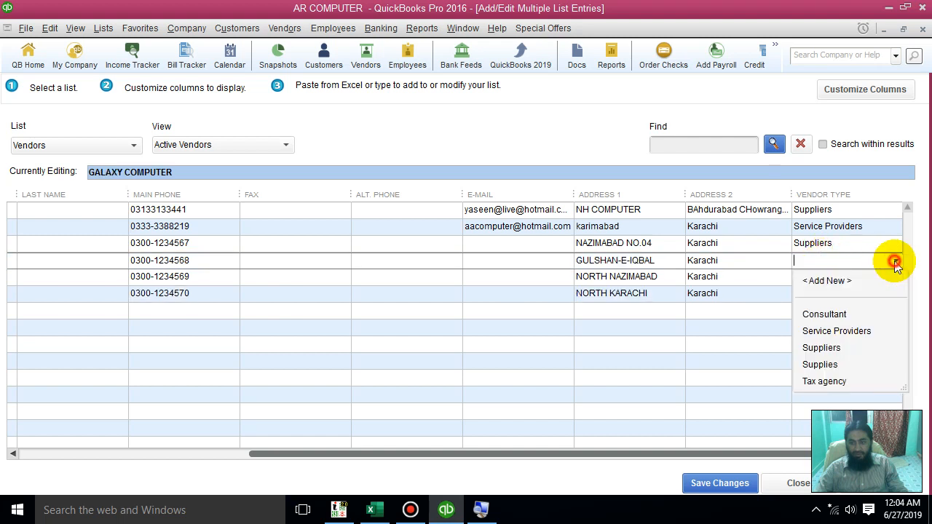
{"action": "left_click", "coordinate": [822, 348]}
{"action": "left_click", "coordinate": [746, 351]}
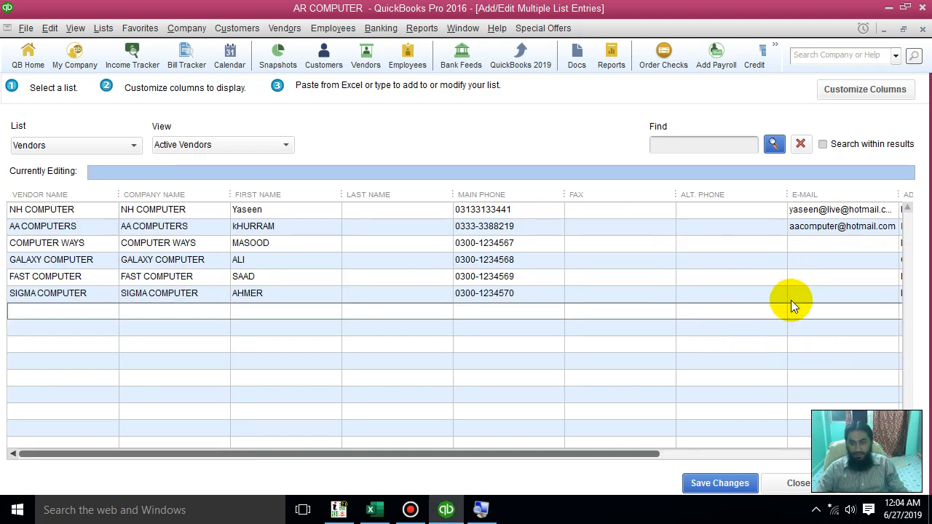
{"action": "left_click", "coordinate": [655, 454]}
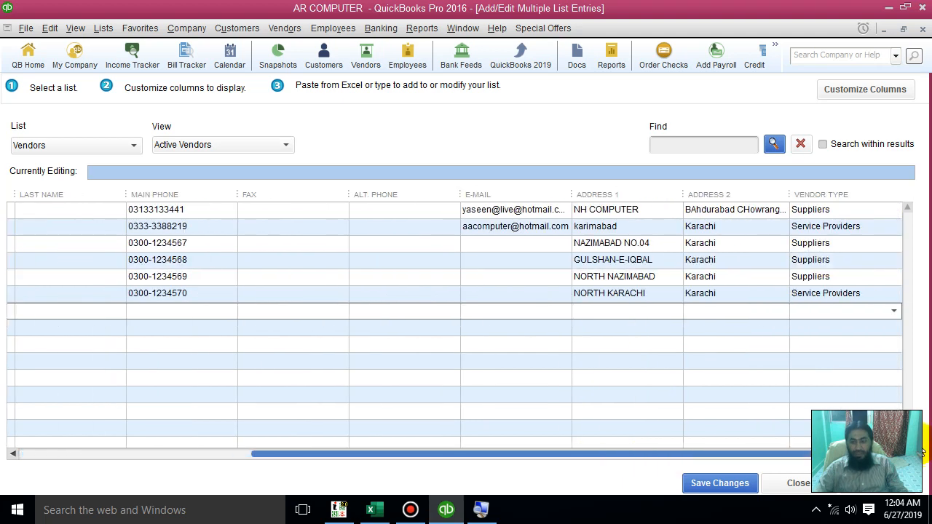
Check the completed vendor rows from the first to the last column and save the changes to the vendor list
{"action": "left_click_drag", "start_coordinate": [915, 444], "coordinate": [365, 428]}
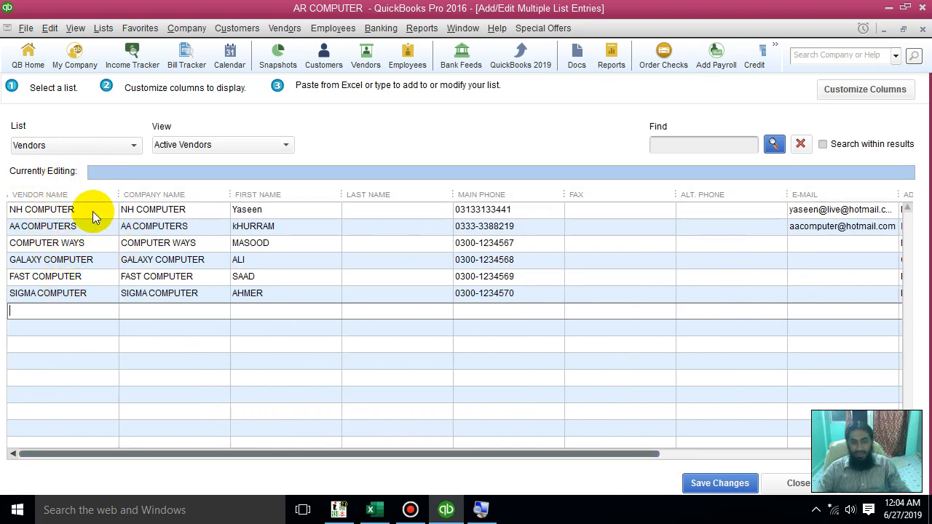
{"action": "left_click_drag", "start_coordinate": [612, 457], "coordinate": [874, 452]}
{"action": "left_click", "coordinate": [714, 484]}
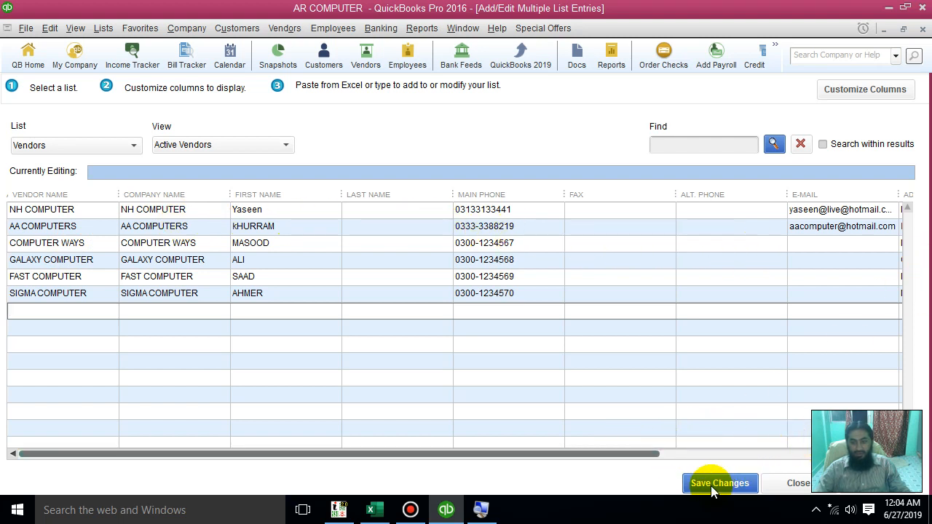
{"action": "left_click", "coordinate": [710, 487]}
{"action": "left_click", "coordinate": [709, 484]}
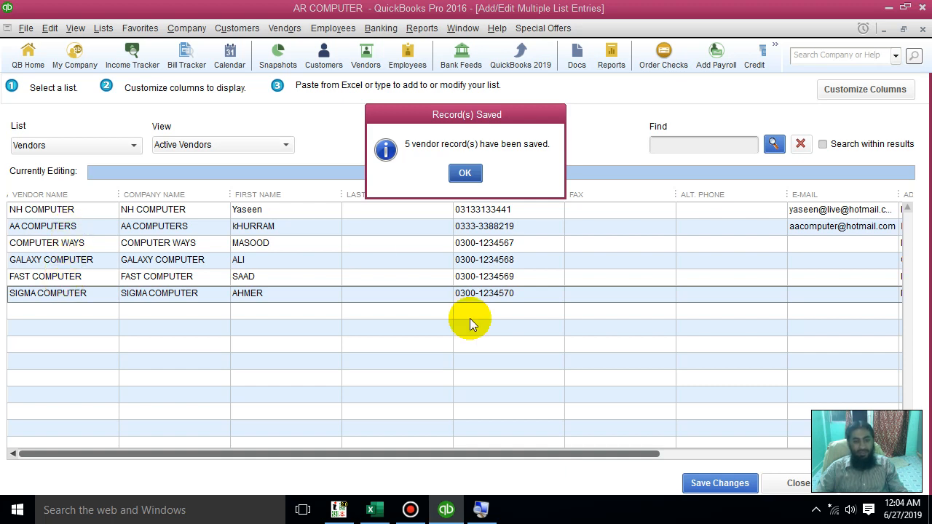
Glance at the source vendor list in Excel, return to QuickBooks, acknowledge the save and close the Add/Edit Multiple List Entries window
{"action": "left_click", "coordinate": [375, 510]}
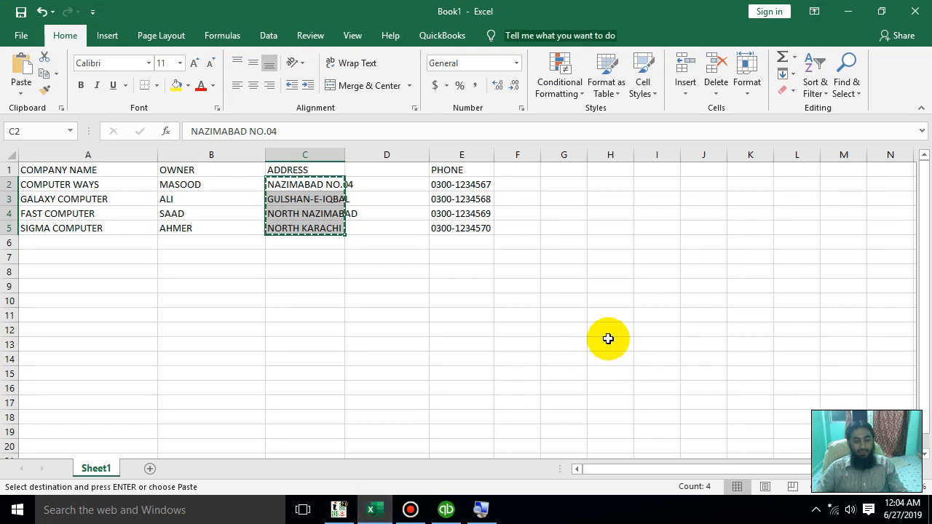
{"action": "left_click", "coordinate": [839, 7]}
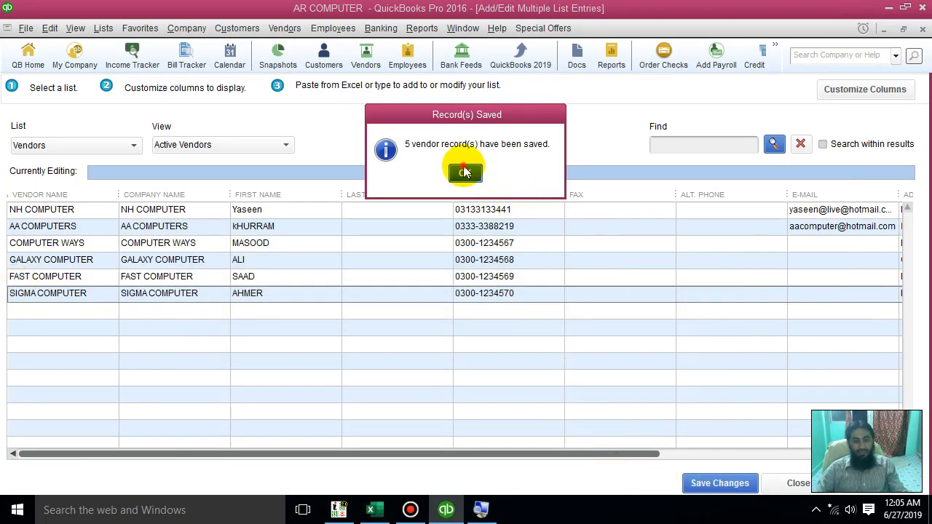
{"action": "left_click", "coordinate": [465, 172]}
{"action": "left_click", "coordinate": [502, 384]}
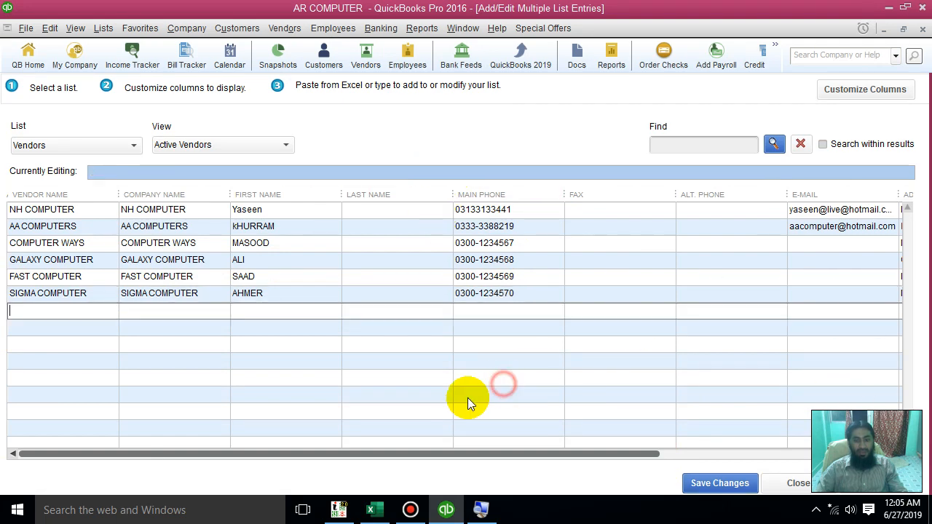
{"action": "left_click_drag", "start_coordinate": [467, 451], "coordinate": [262, 455]}
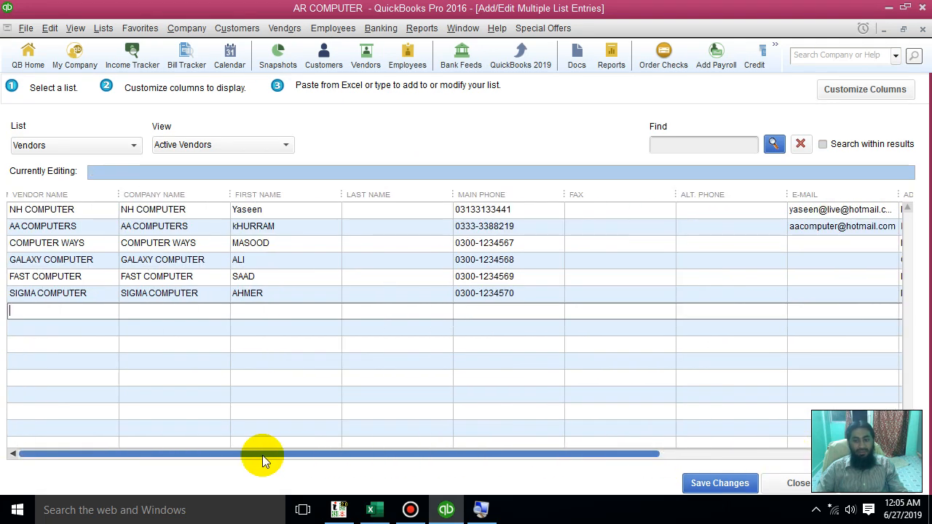
{"action": "left_click", "coordinate": [798, 483]}
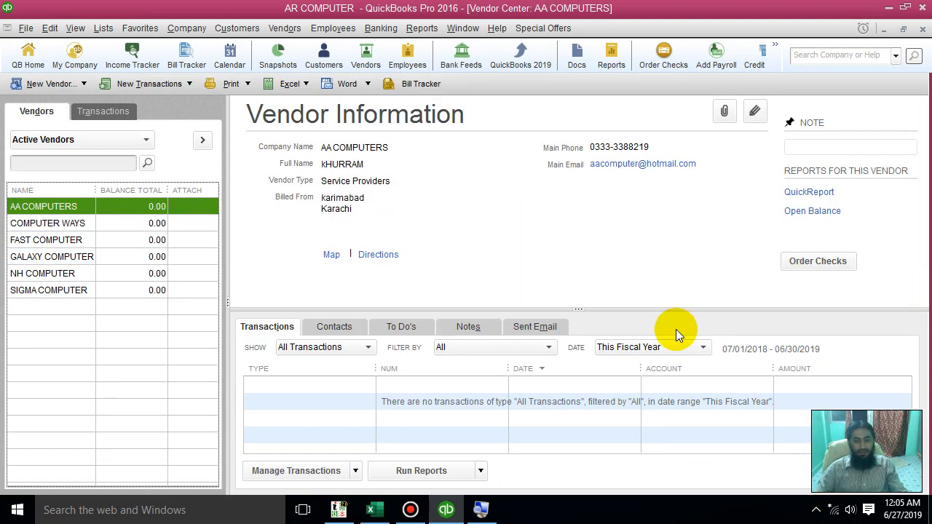
Review the vendor information of the newly added vendors in the Vendor Center, from AA COMPUTERS through SIGMA COMPUTER
{"action": "left_click", "coordinate": [29, 223]}
{"action": "left_click", "coordinate": [26, 240]}
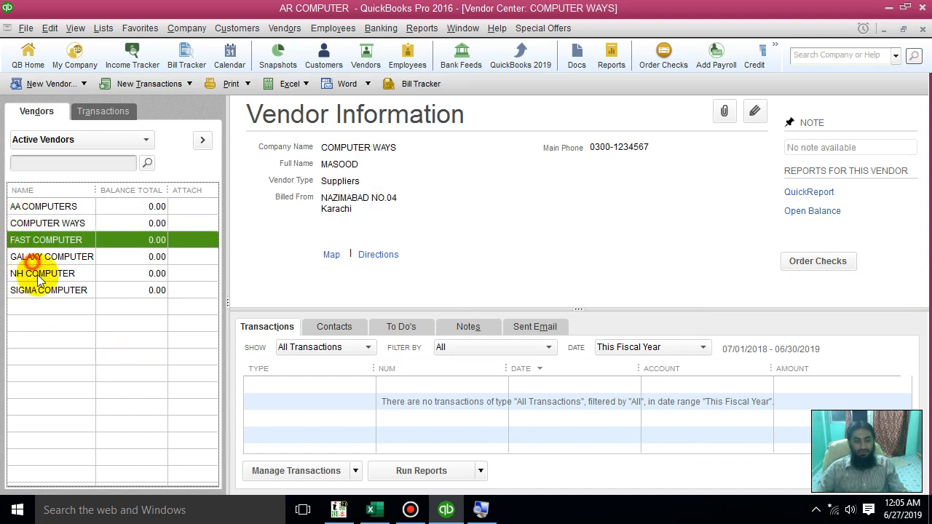
{"action": "left_click", "coordinate": [31, 262]}
{"action": "left_click", "coordinate": [42, 290]}
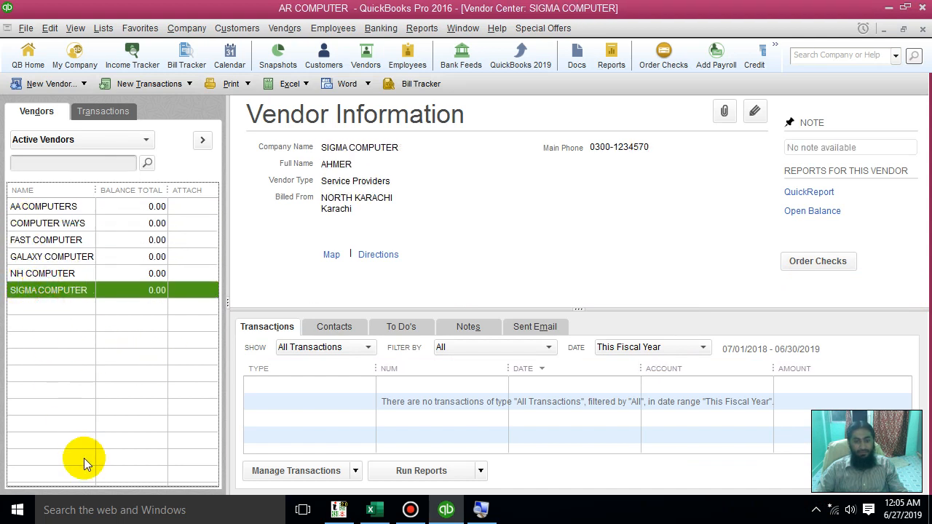
{"action": "left_click", "coordinate": [24, 209]}
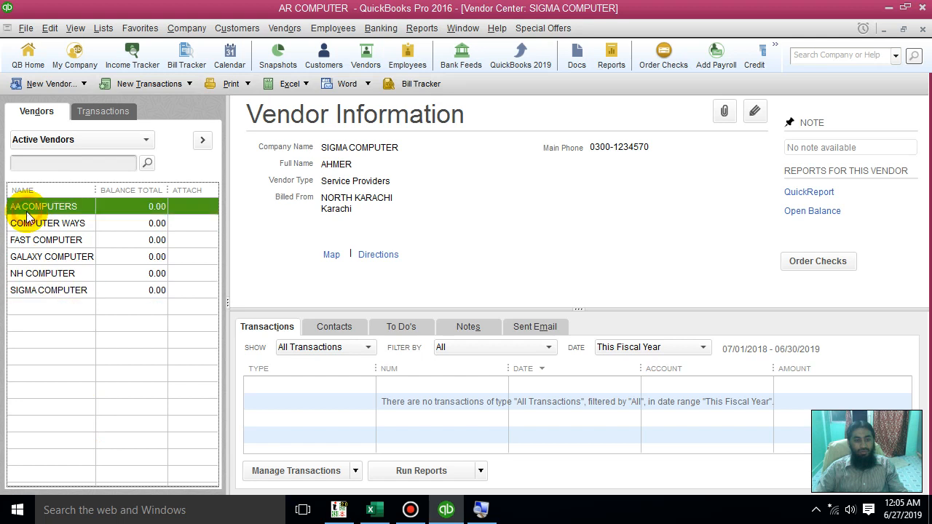
{"action": "left_click", "coordinate": [31, 226]}
{"action": "left_click", "coordinate": [46, 239]}
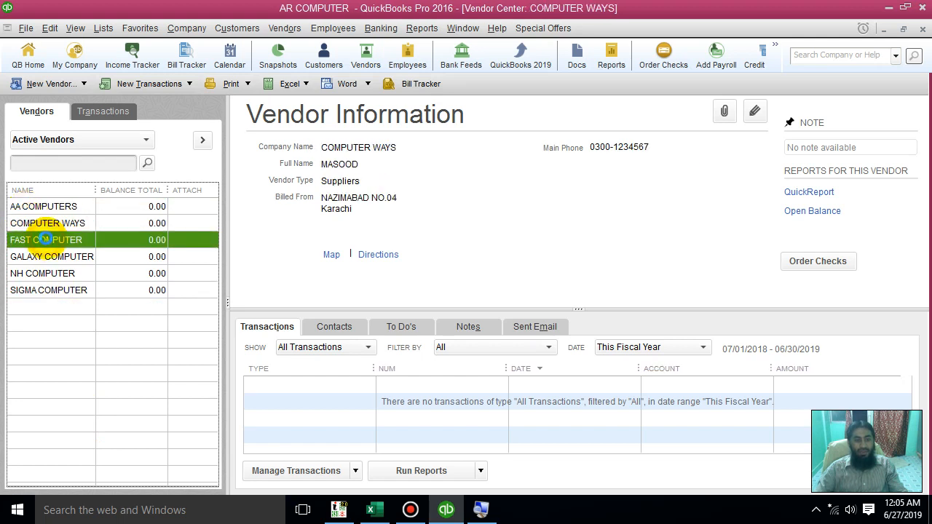